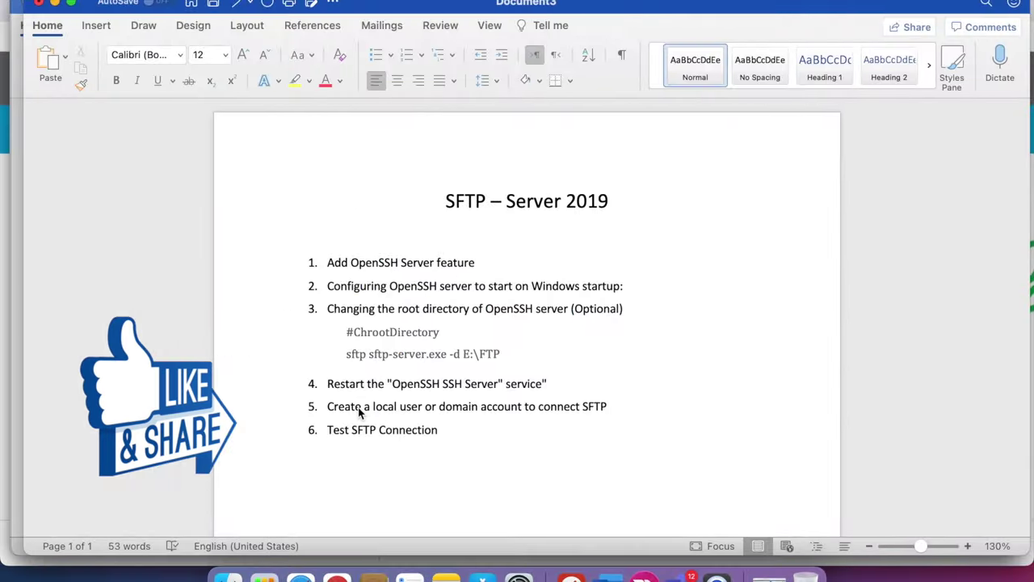
- In Windows Settings, go to Apps > Optional features > Add a feature
drag(353, 262, 455, 261)
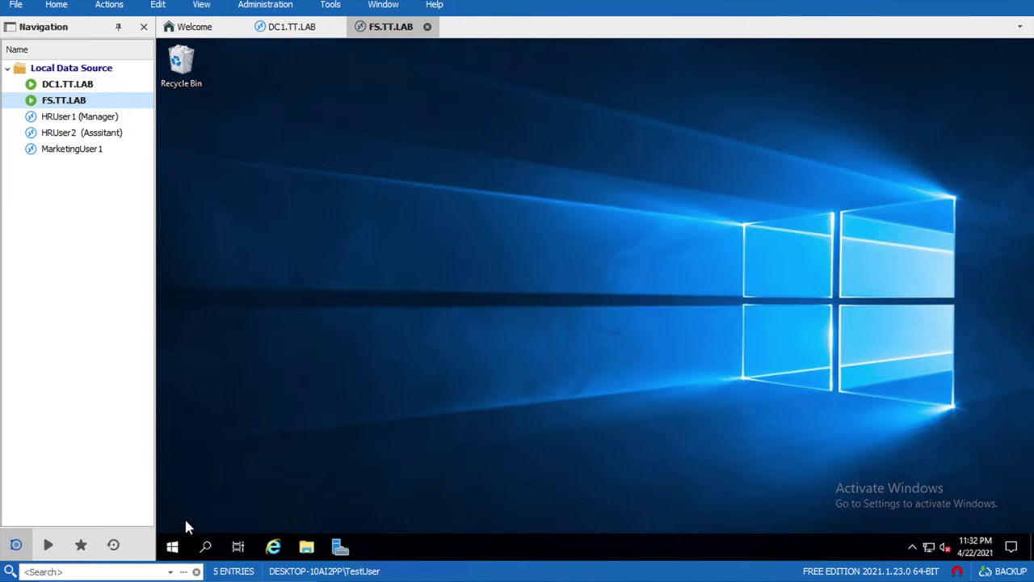
right_click(173, 548)
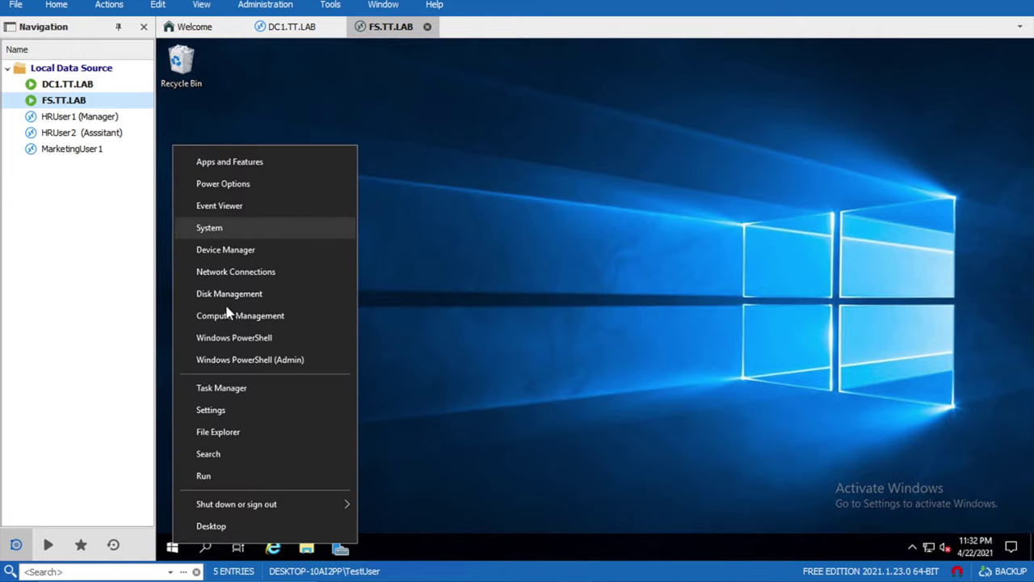
click(212, 409)
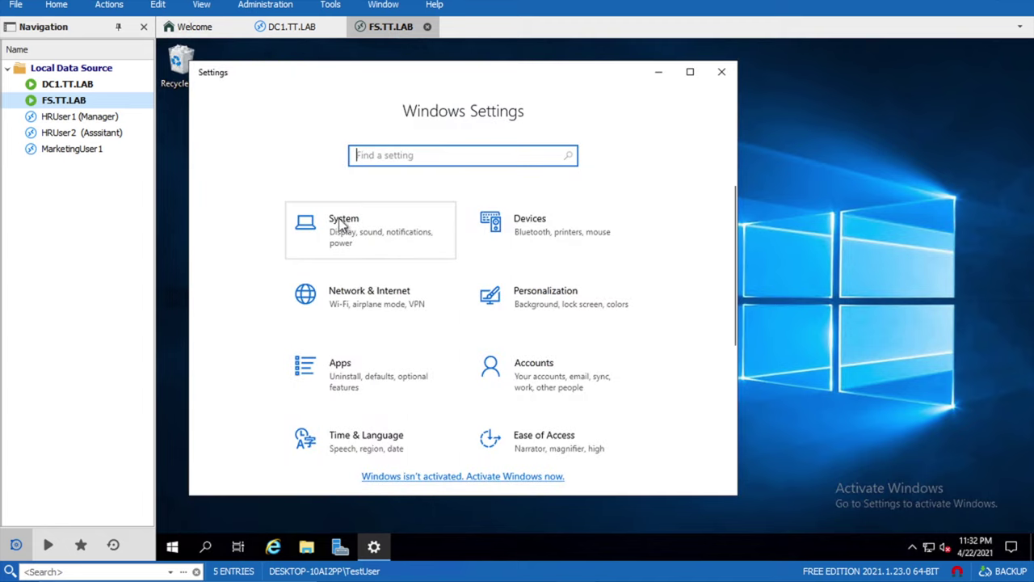
click(350, 383)
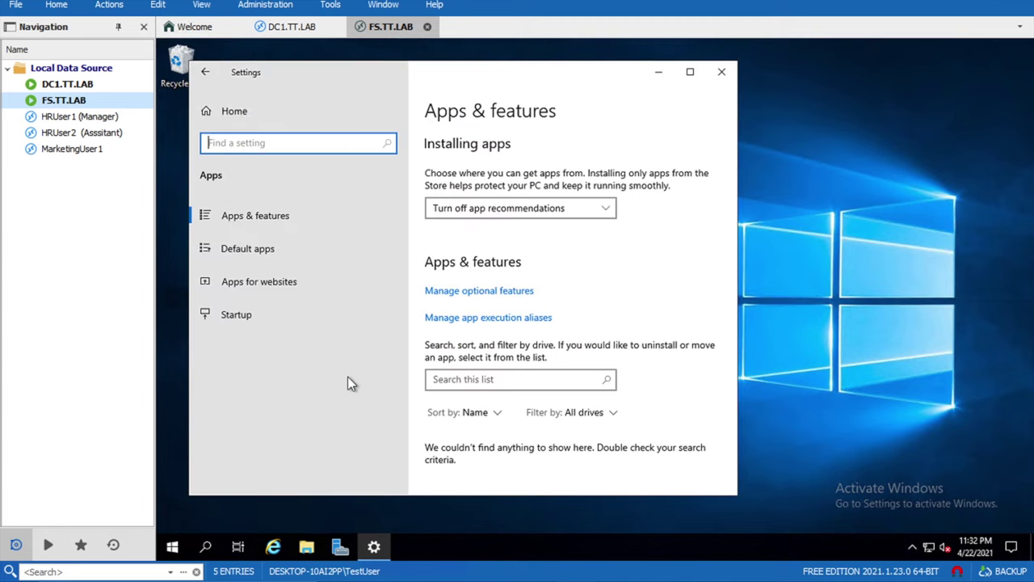
click(490, 296)
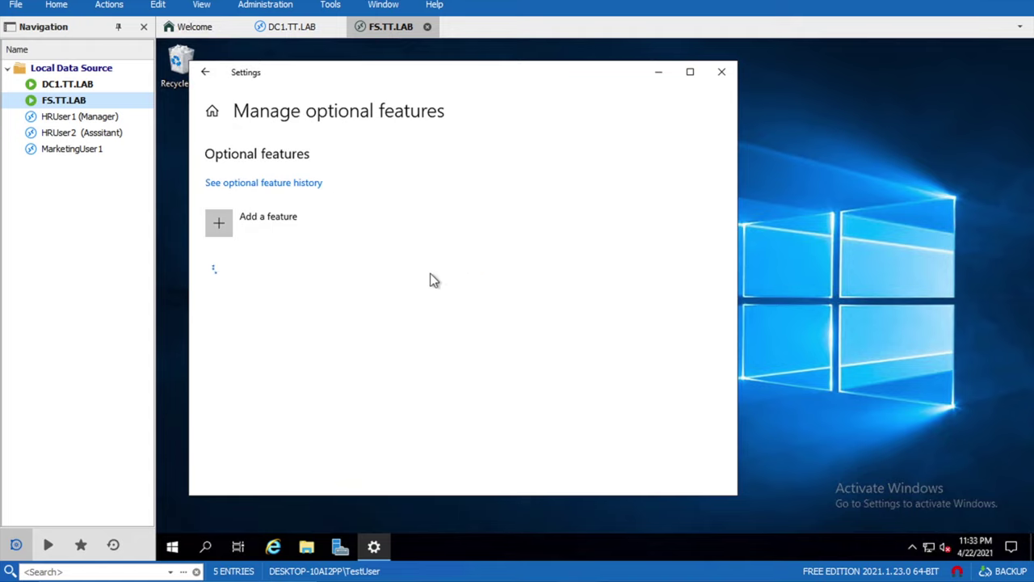
click(292, 223)
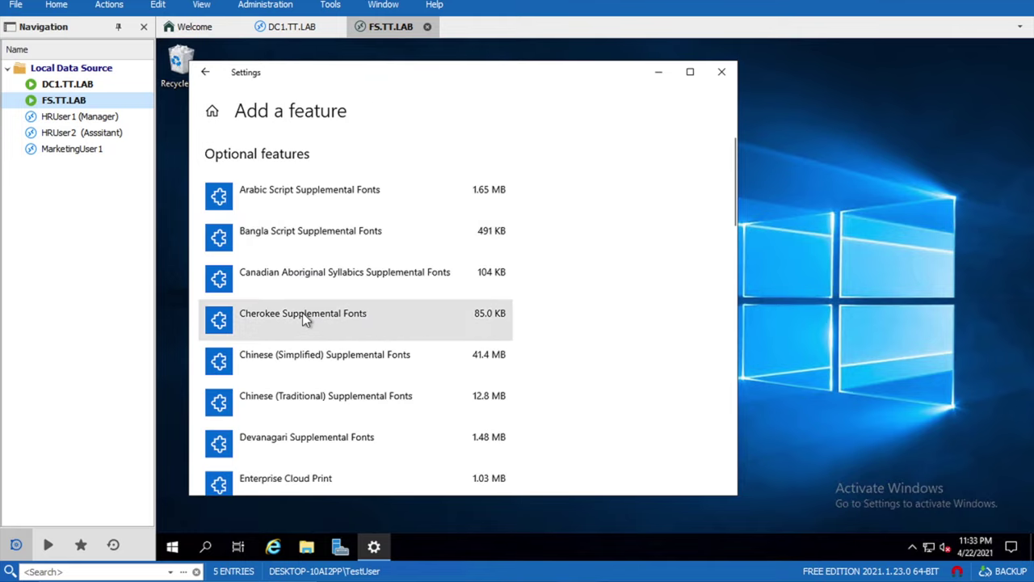
- Find OpenSSH Server in the feature list and install it
scroll(304, 317, down, 3)
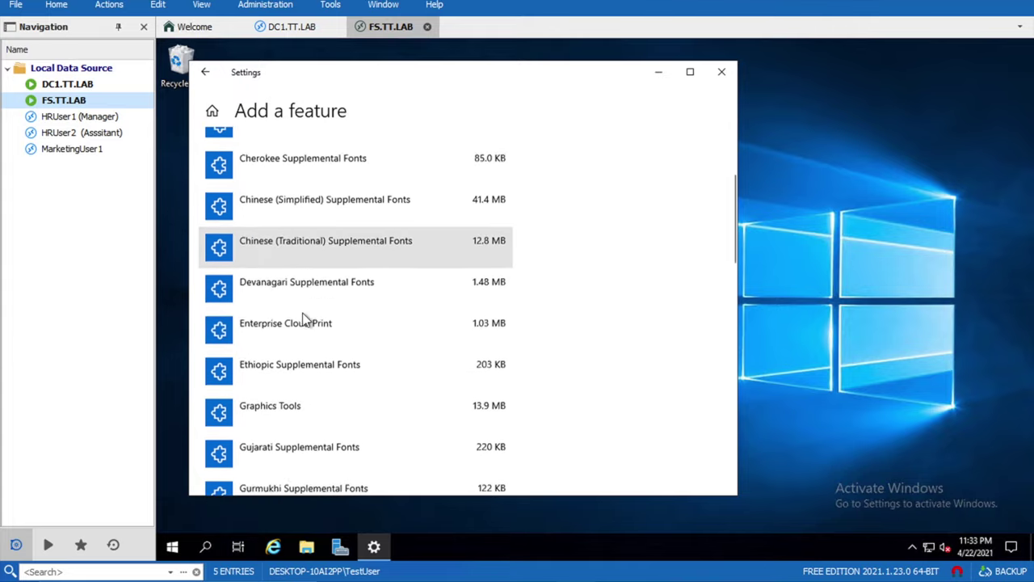
scroll(304, 319, down, 9)
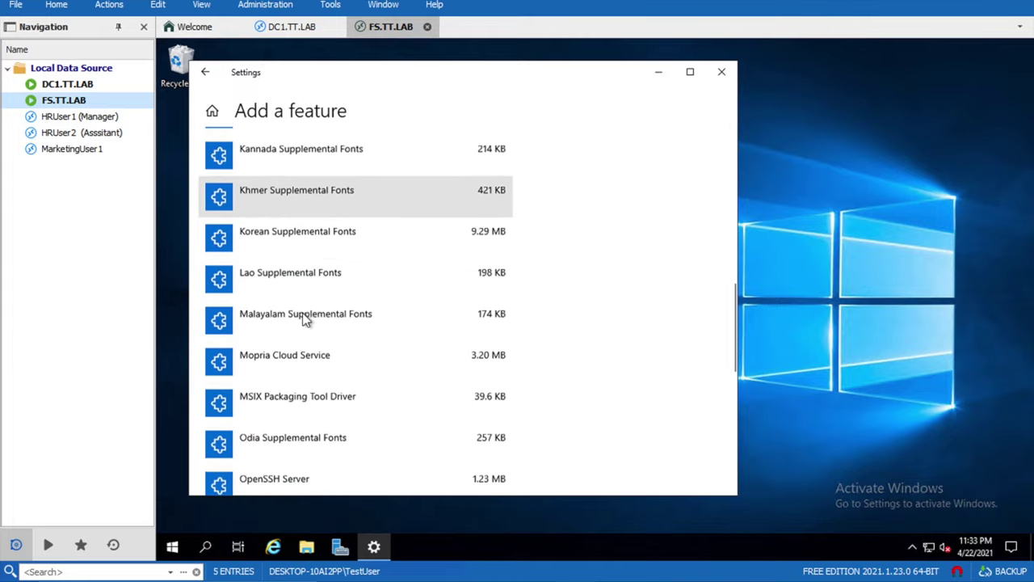
scroll(305, 319, down, 3)
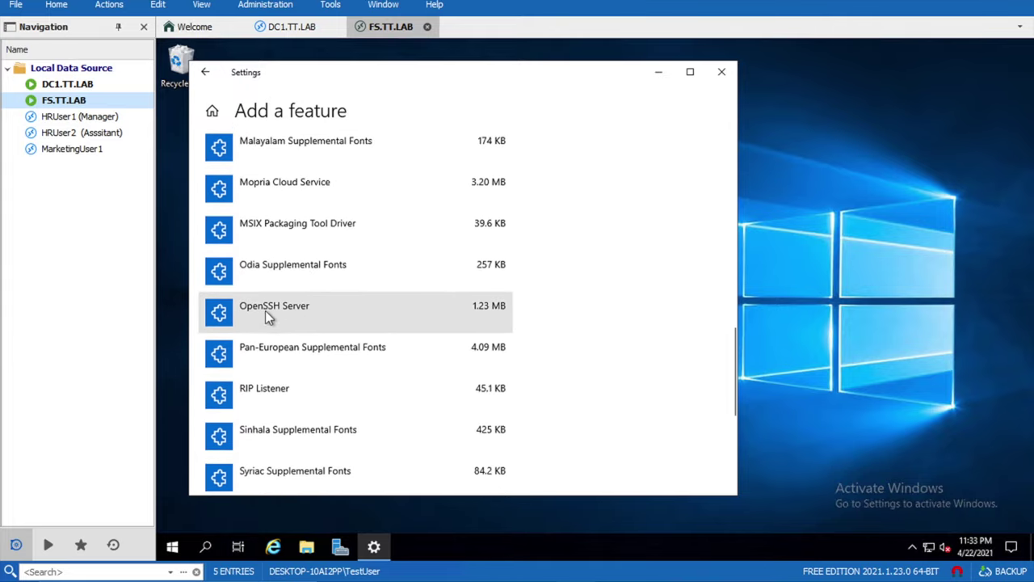
click(265, 310)
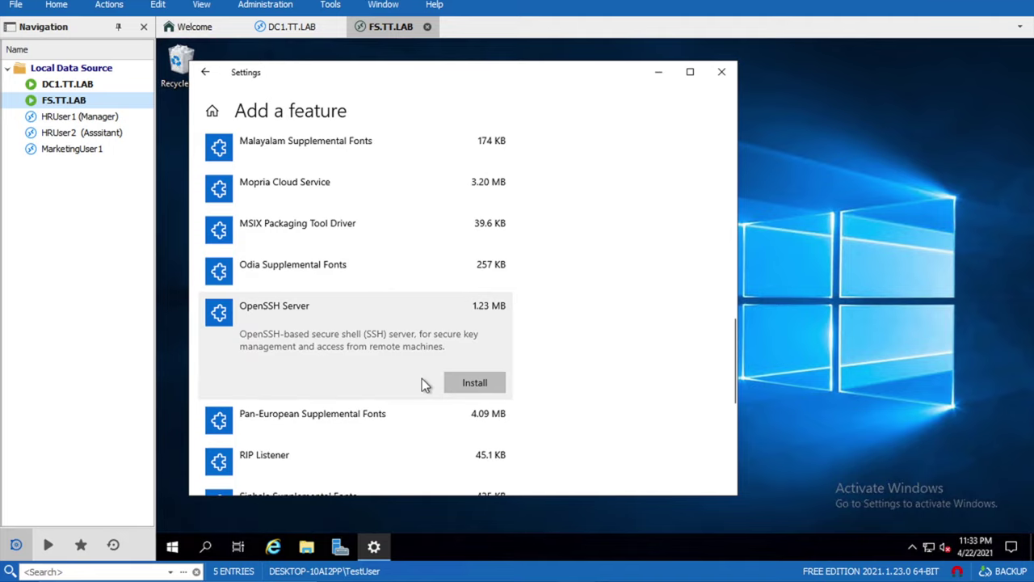
click(464, 385)
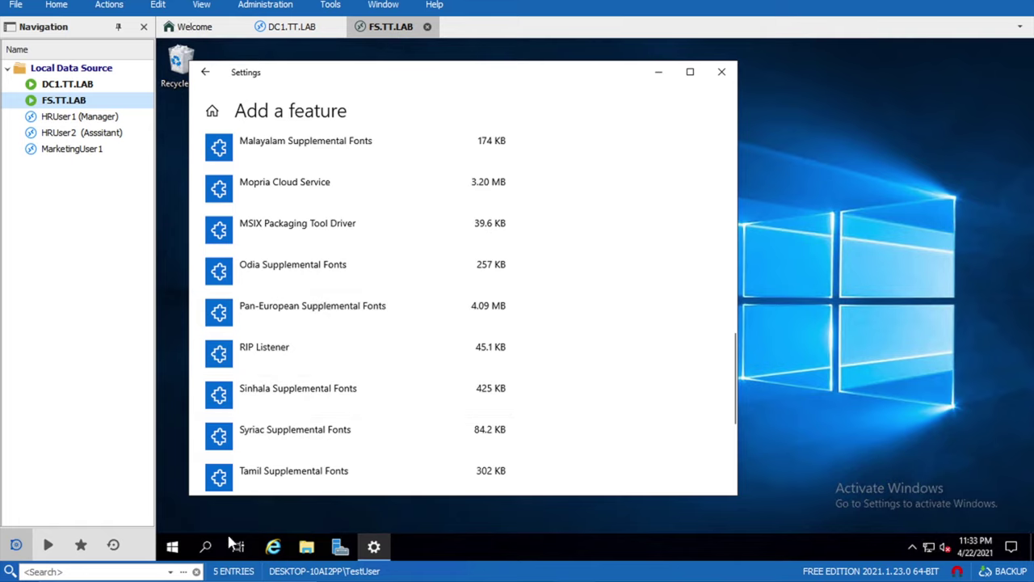
click(172, 547)
- Open the Services console maximized and jump to the services starting with O
text(seriv)
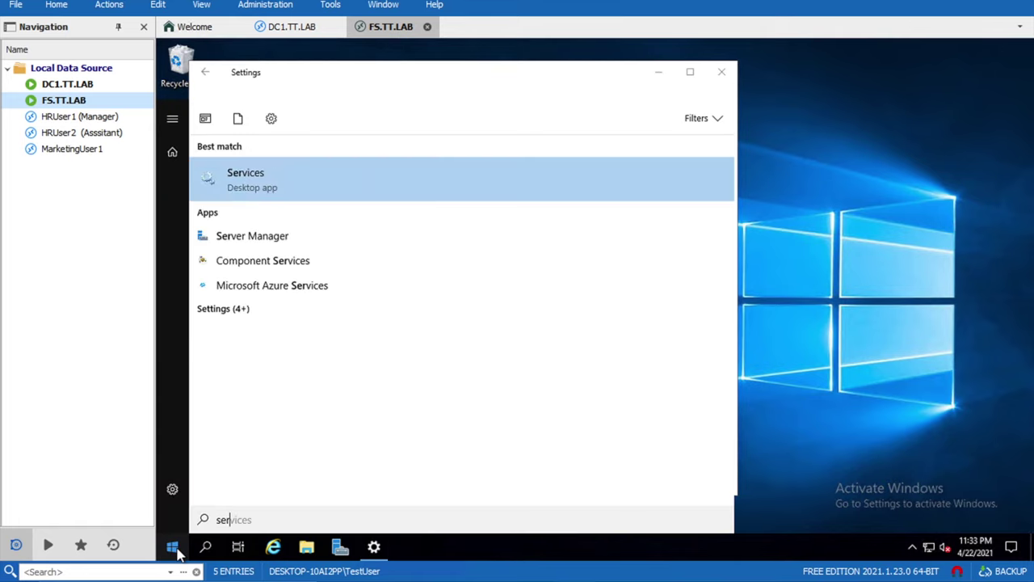
key(Return)
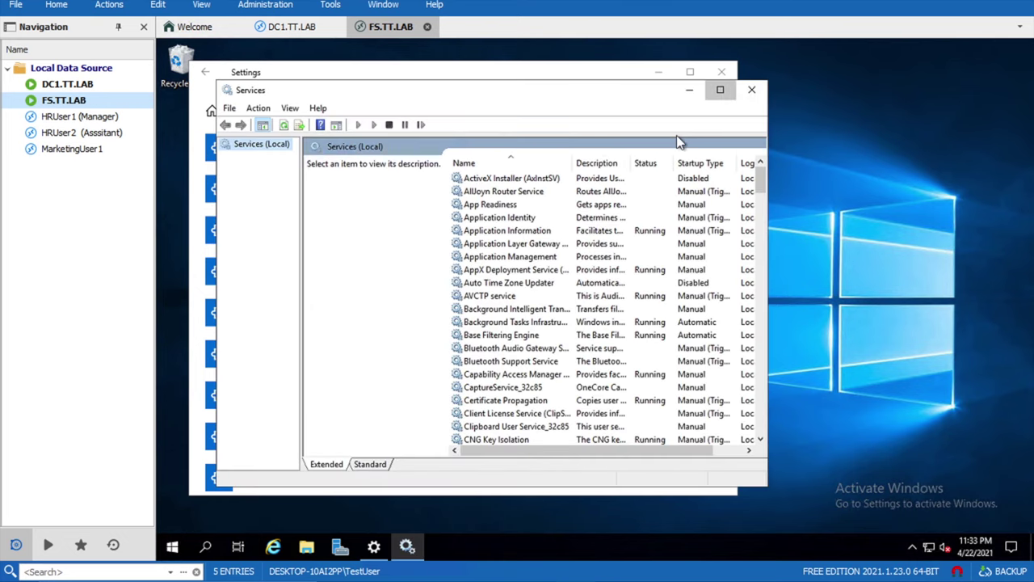
click(720, 90)
click(443, 251)
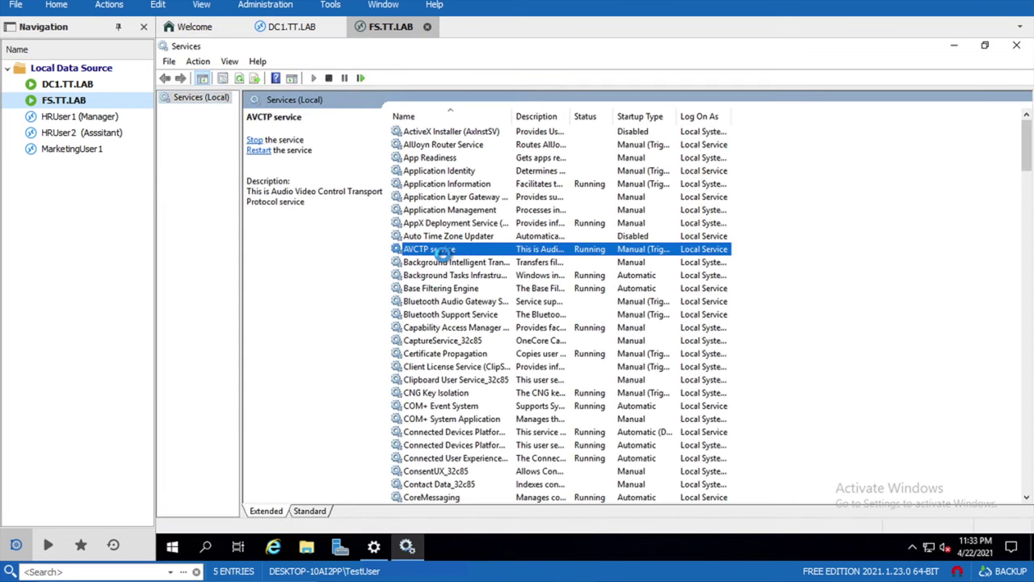
key(o)
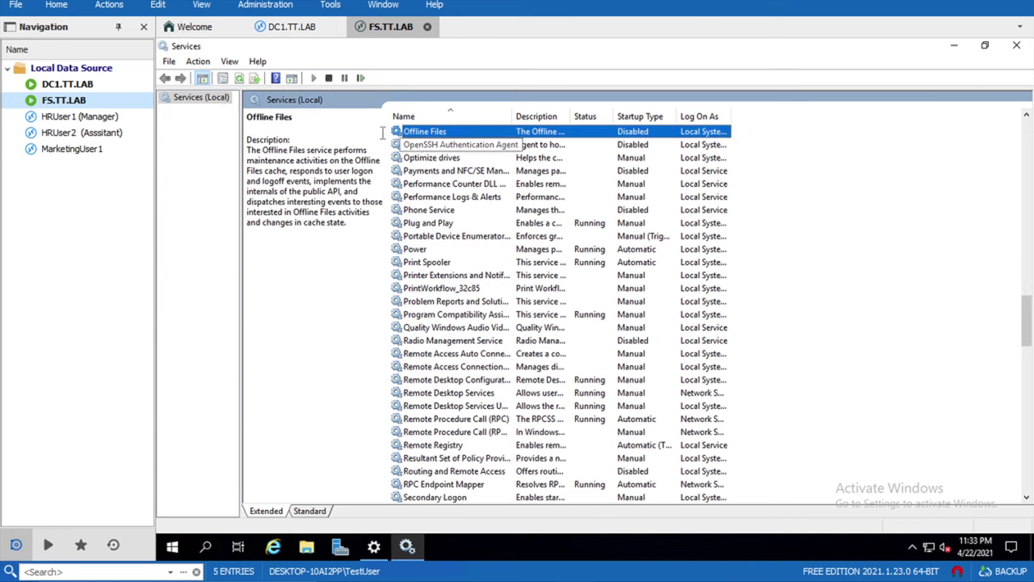
- Refresh the services list until OpenSSH SSH Server appears
click(240, 78)
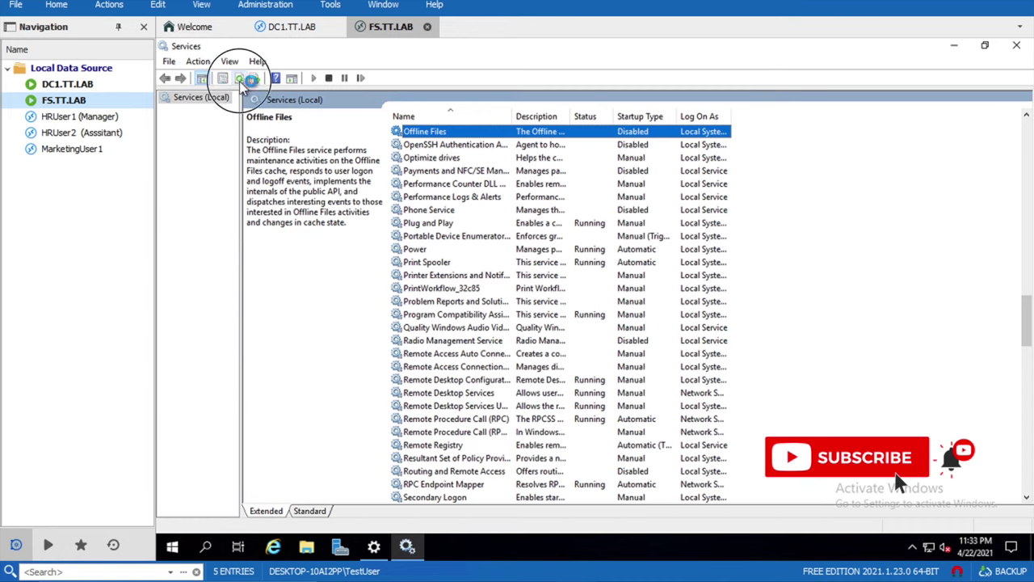
click(240, 79)
click(240, 80)
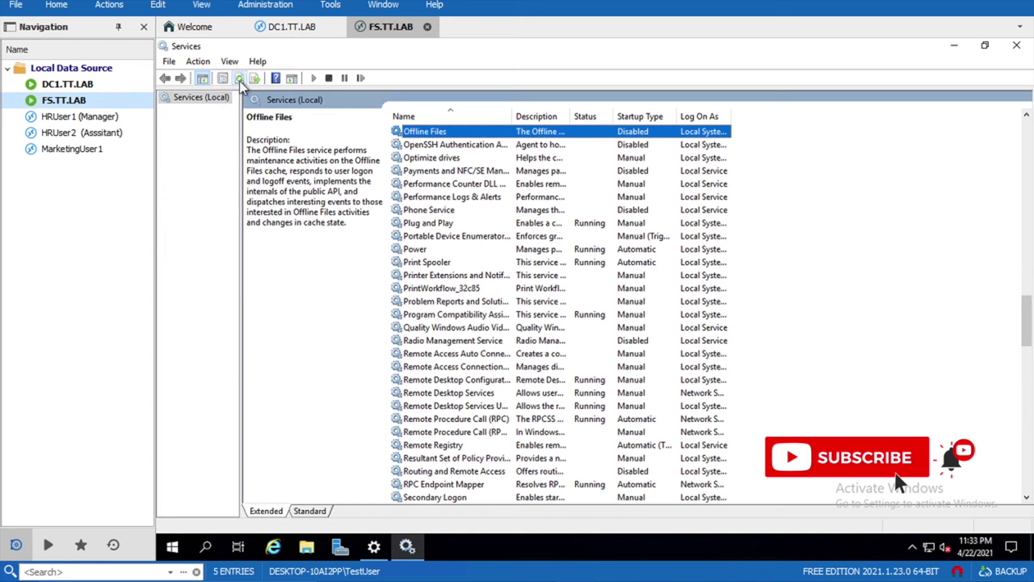
click(240, 80)
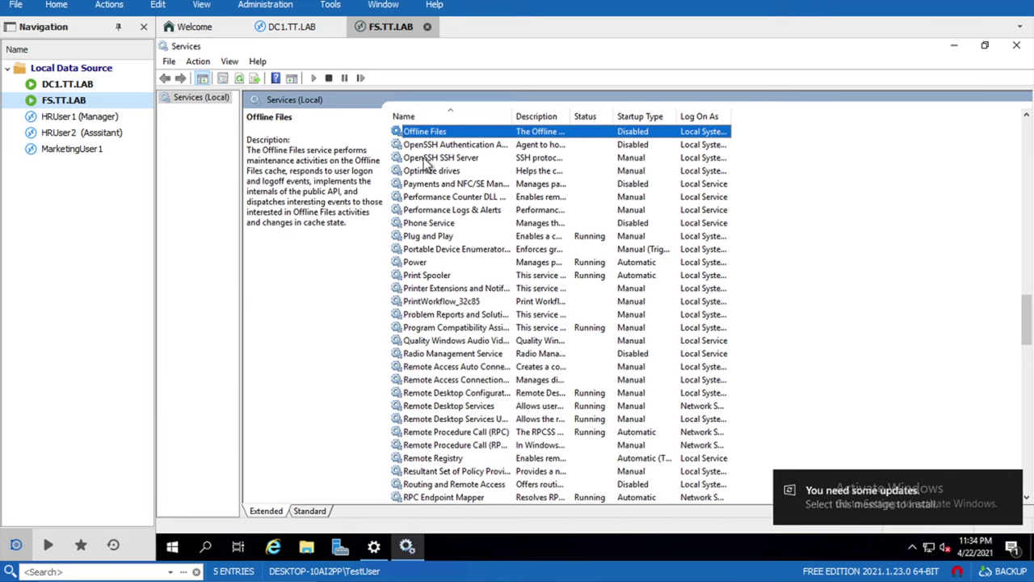
click(467, 146)
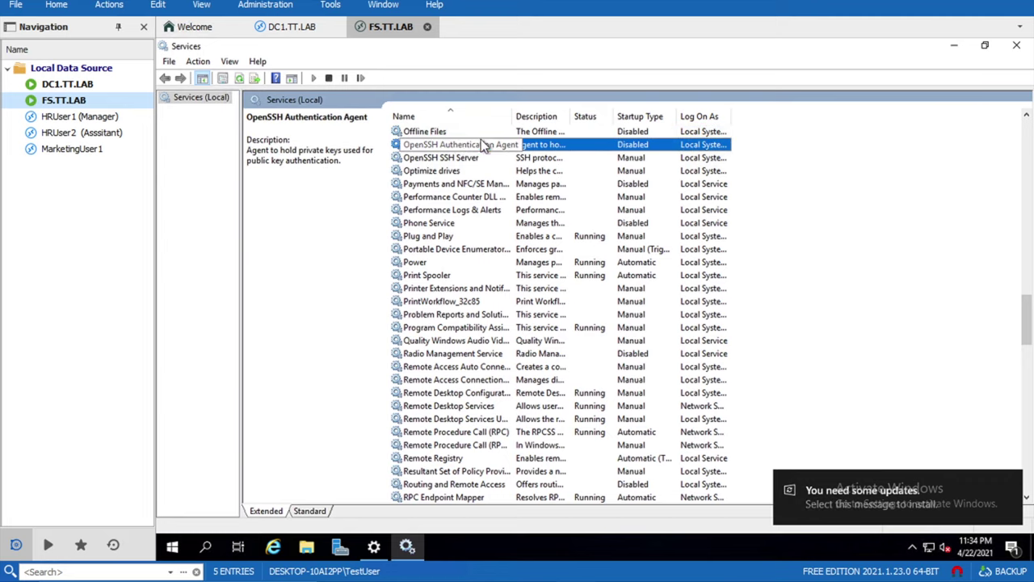
- Set OpenSSH Authentication Agent to Automatic startup and start it
double_click(458, 145)
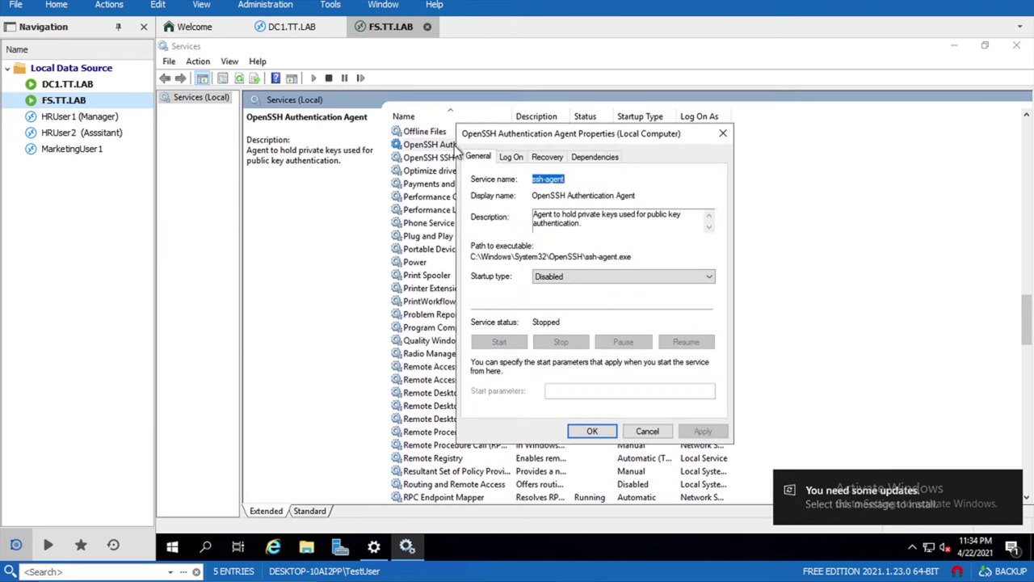
click(572, 282)
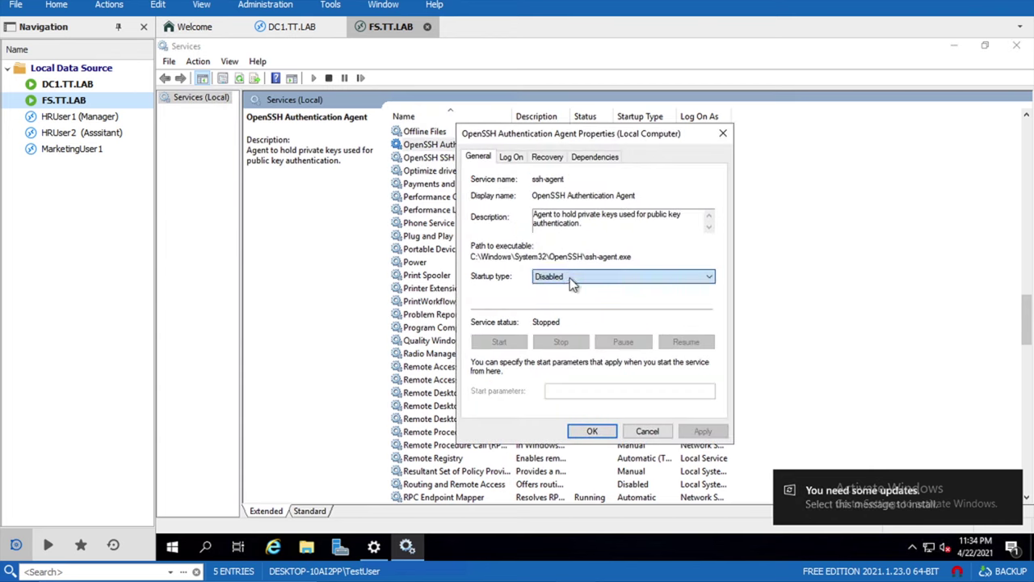
click(558, 303)
click(702, 431)
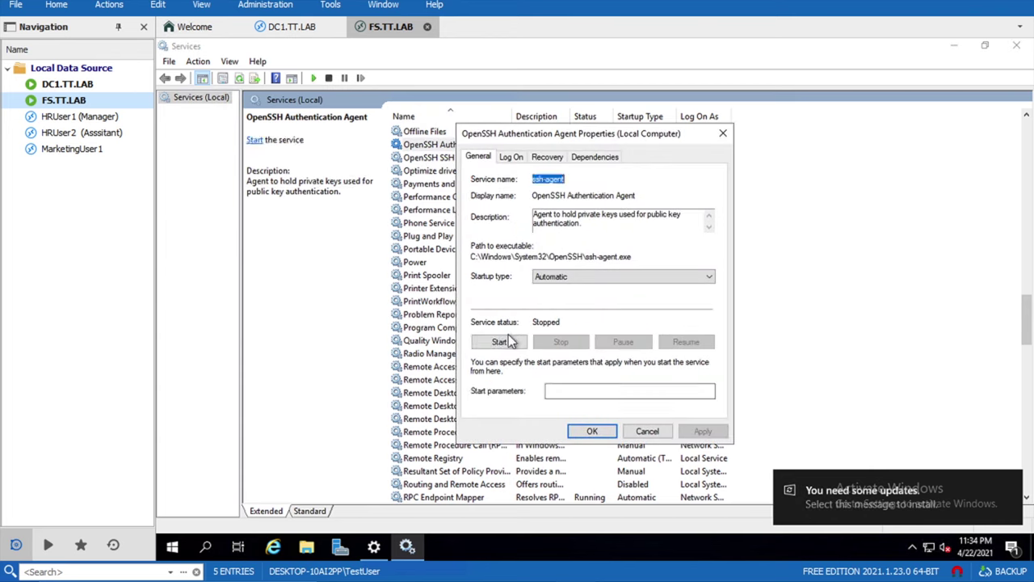
click(501, 341)
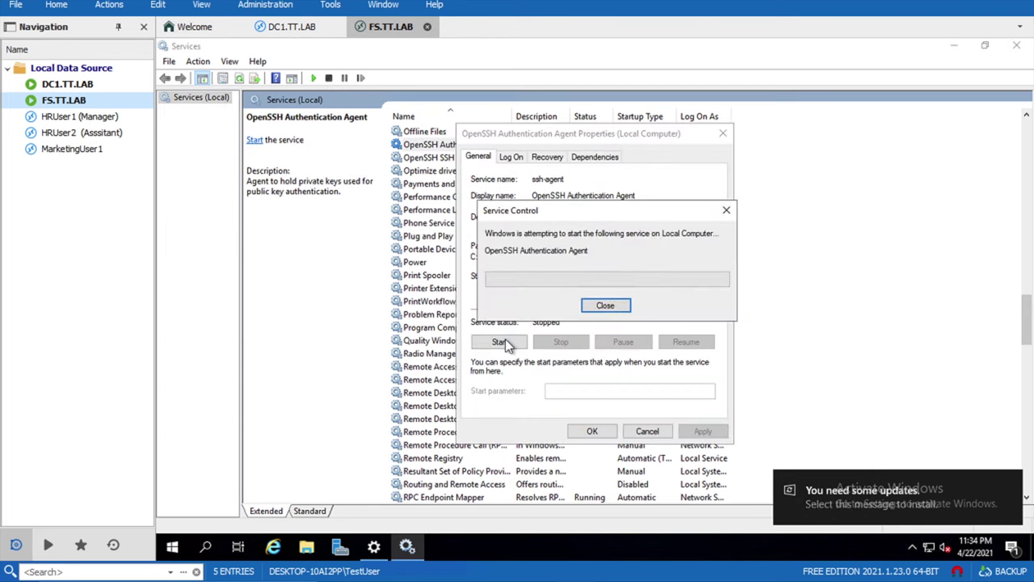
click(587, 430)
- Set OpenSSH SSH Server to Automatic startup and start it
double_click(429, 157)
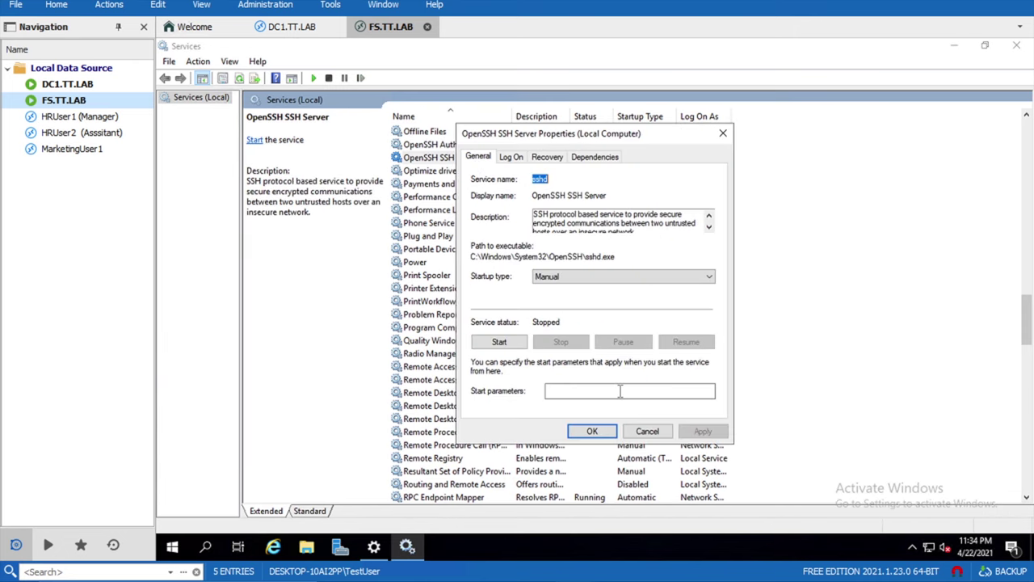
click(600, 276)
click(570, 299)
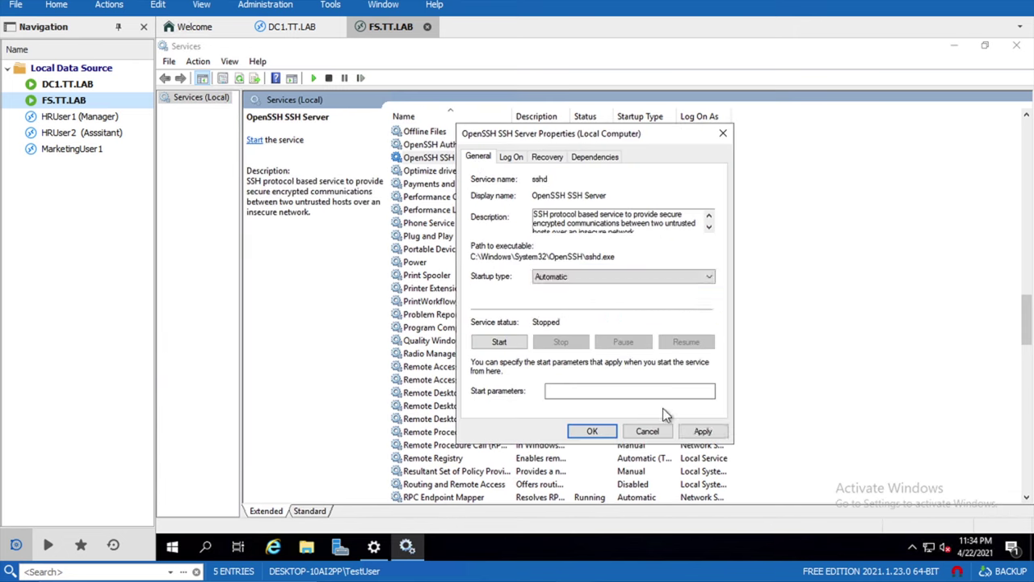
click(702, 430)
click(499, 343)
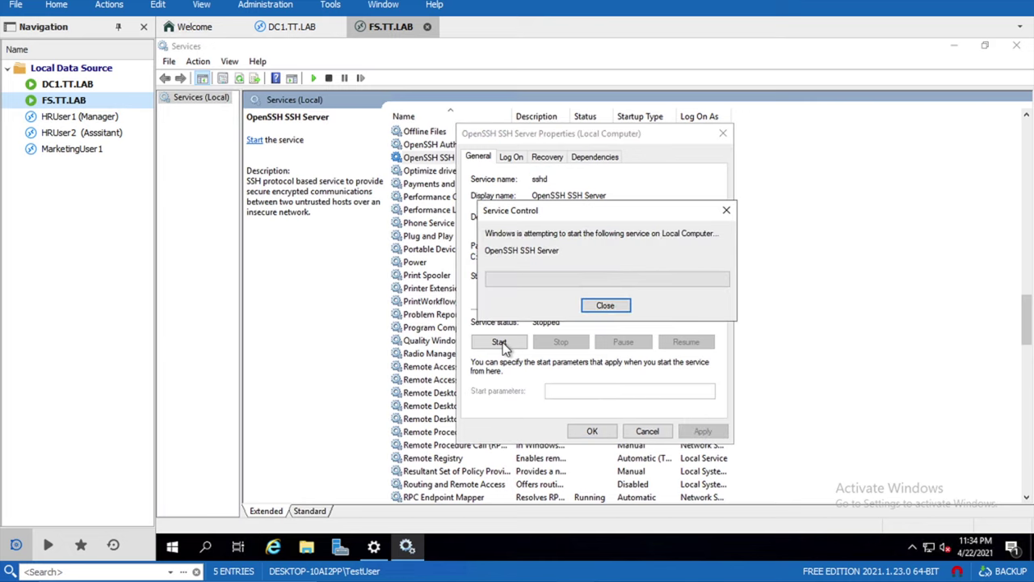
key(ctrl+Left)
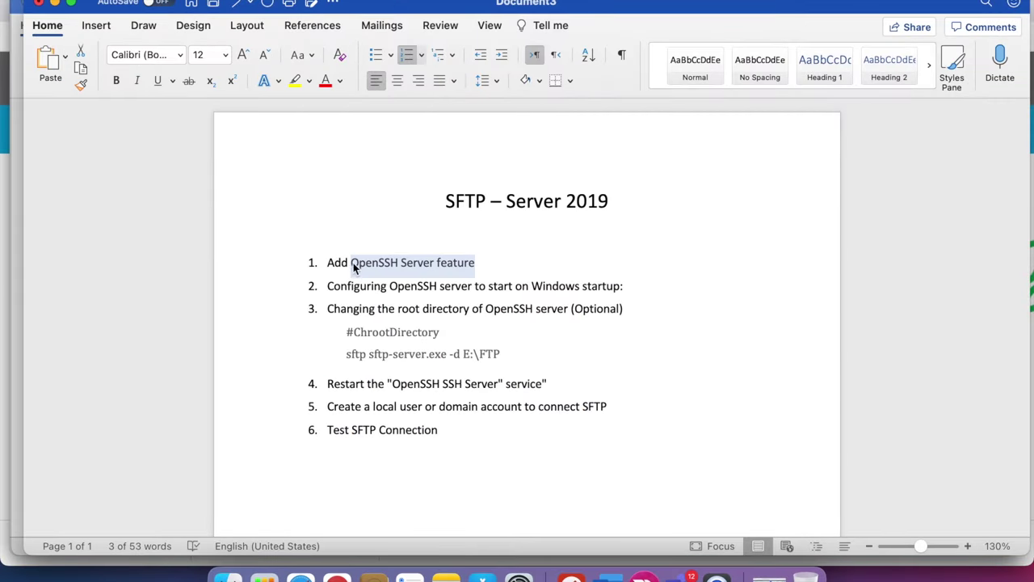
click(349, 261)
drag(386, 286, 474, 286)
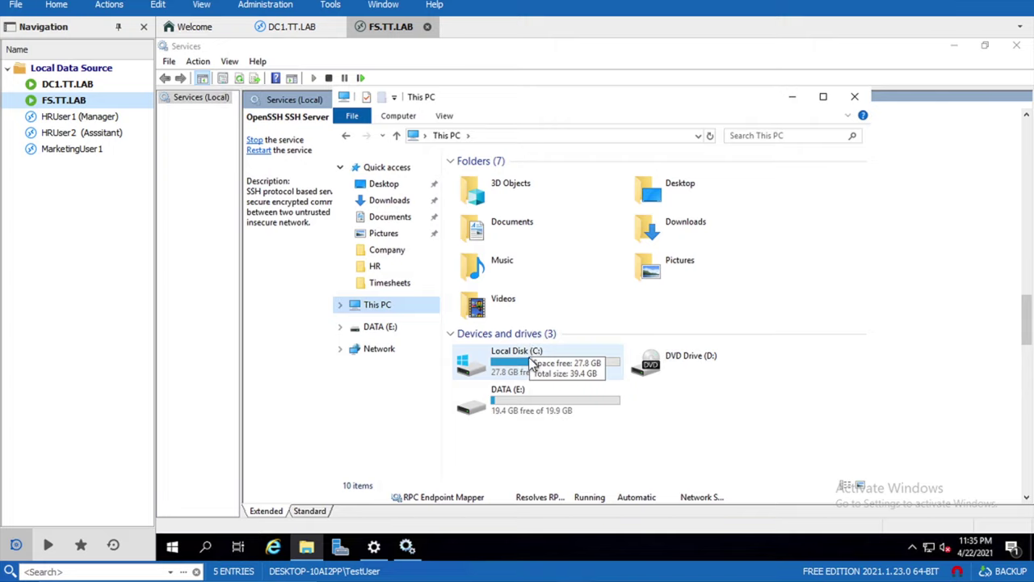
- Create a new folder named SFTPRoot on the DATA (E:) drive
double_click(523, 362)
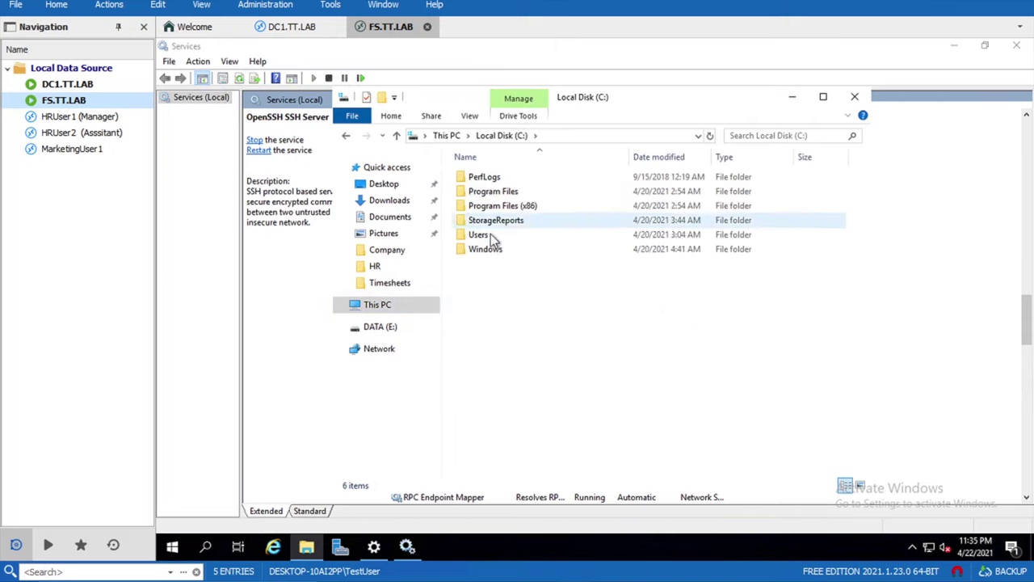
double_click(489, 234)
click(380, 327)
right_click(534, 230)
click(505, 248)
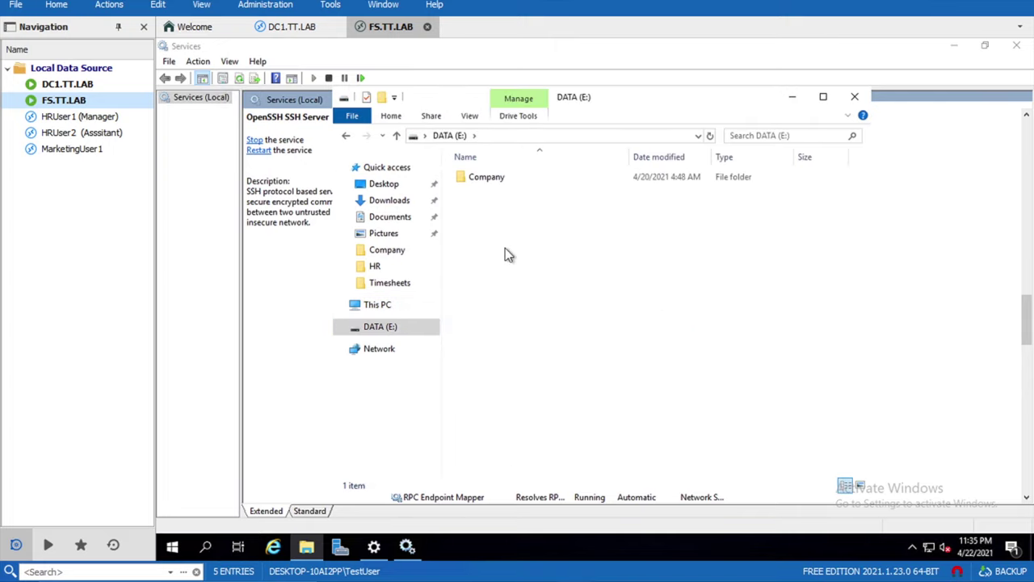
right_click(505, 248)
mouse_move(631, 413)
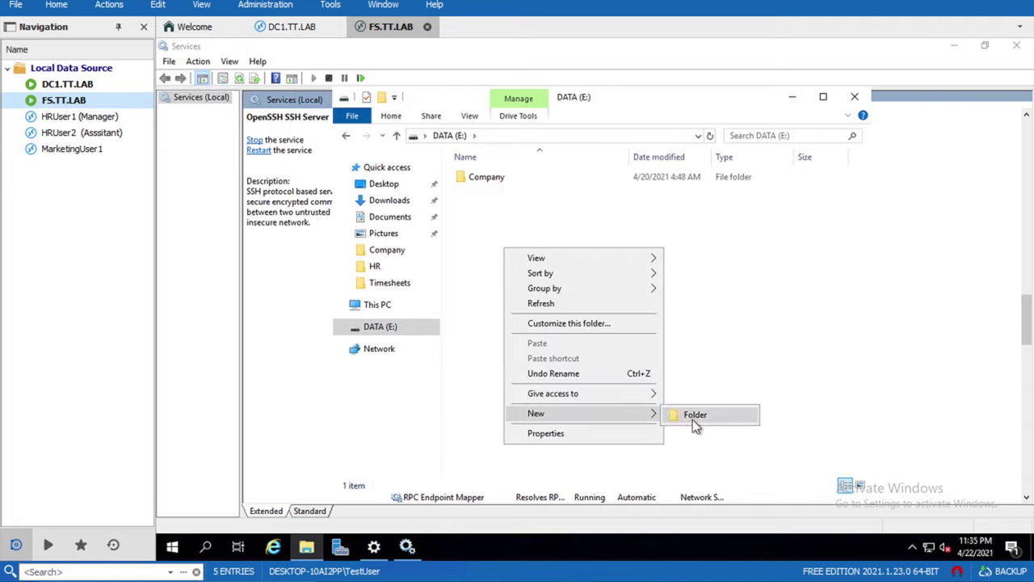
click(692, 418)
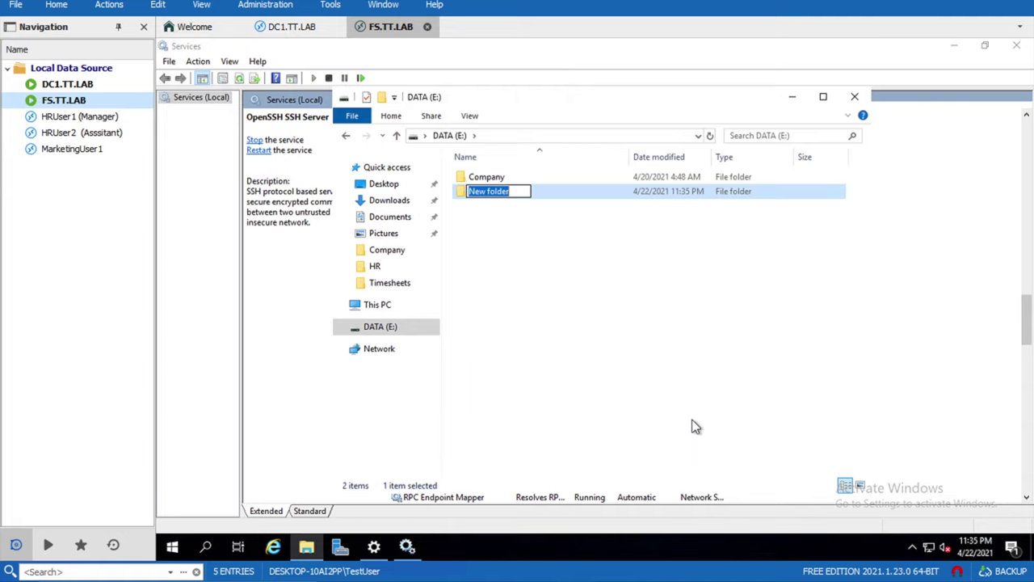
text(SFTP)
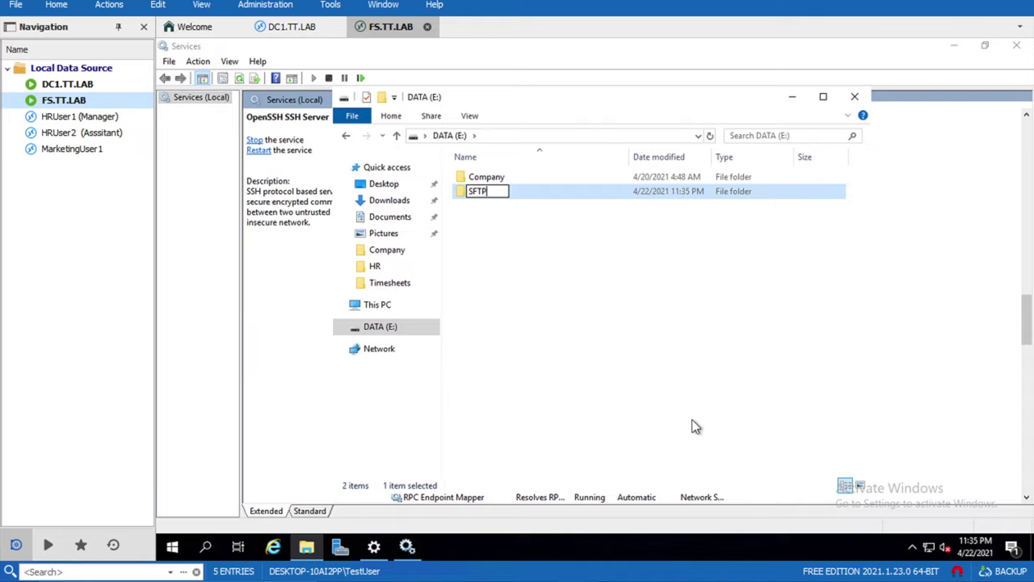
text(Root)
key(Return)
key(Return)
- Copy the folder path E:\SFTPRoot from the address bar
click(566, 135)
key(ctrl+c)
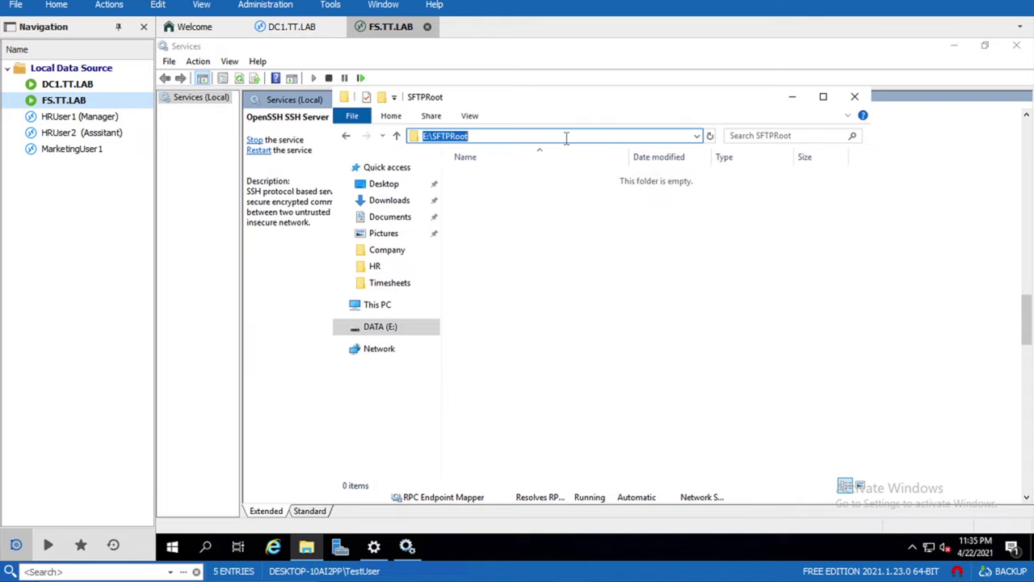
right_click(464, 137)
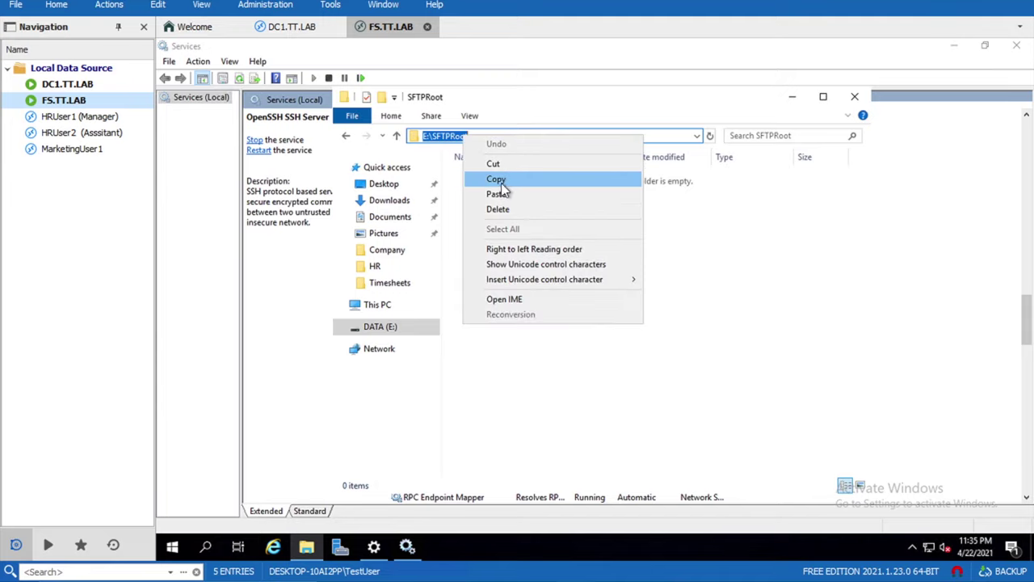
click(496, 179)
- Launch Notepad as administrator
click(167, 548)
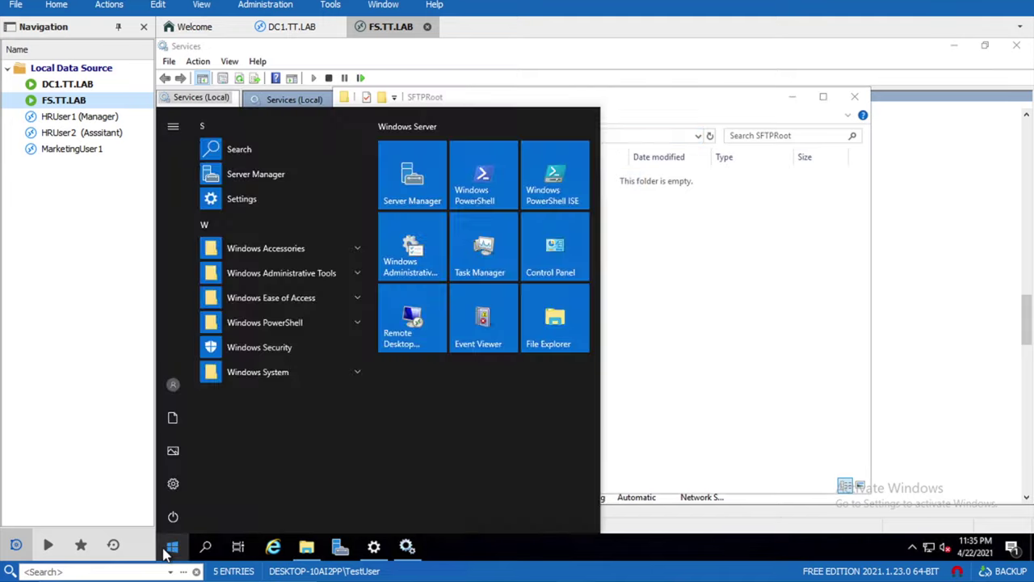
text(note)
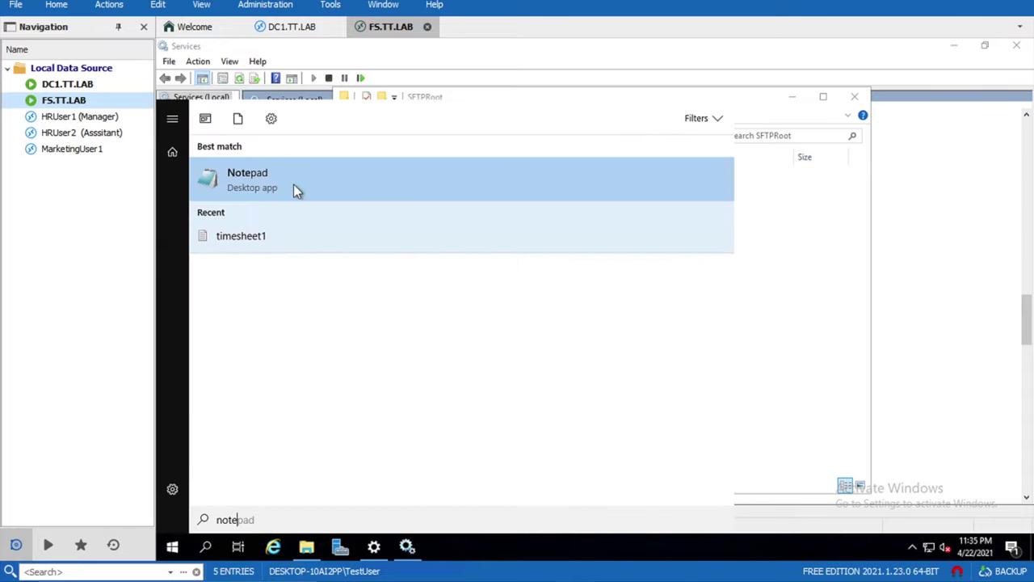
right_click(293, 184)
click(335, 198)
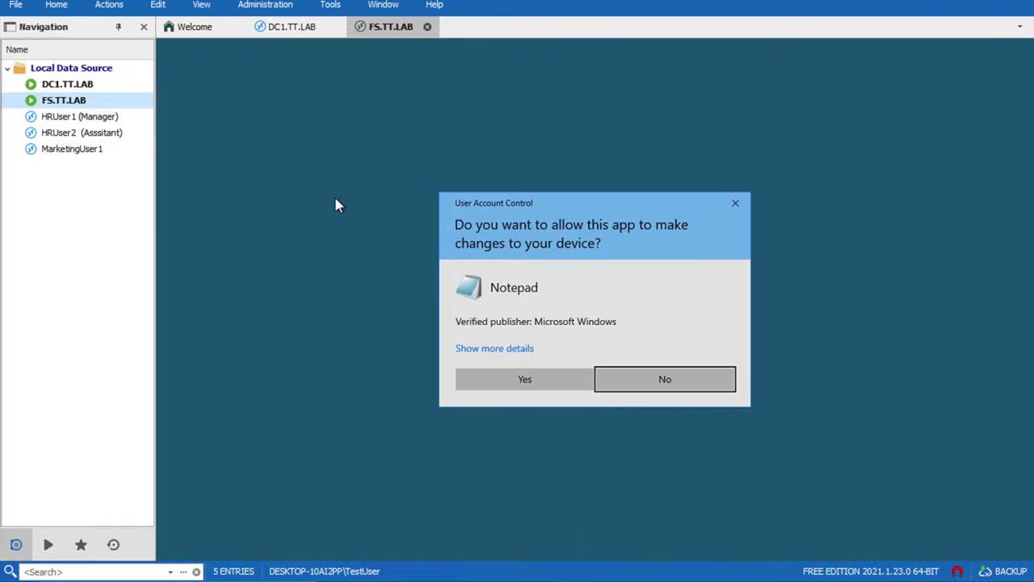
click(518, 377)
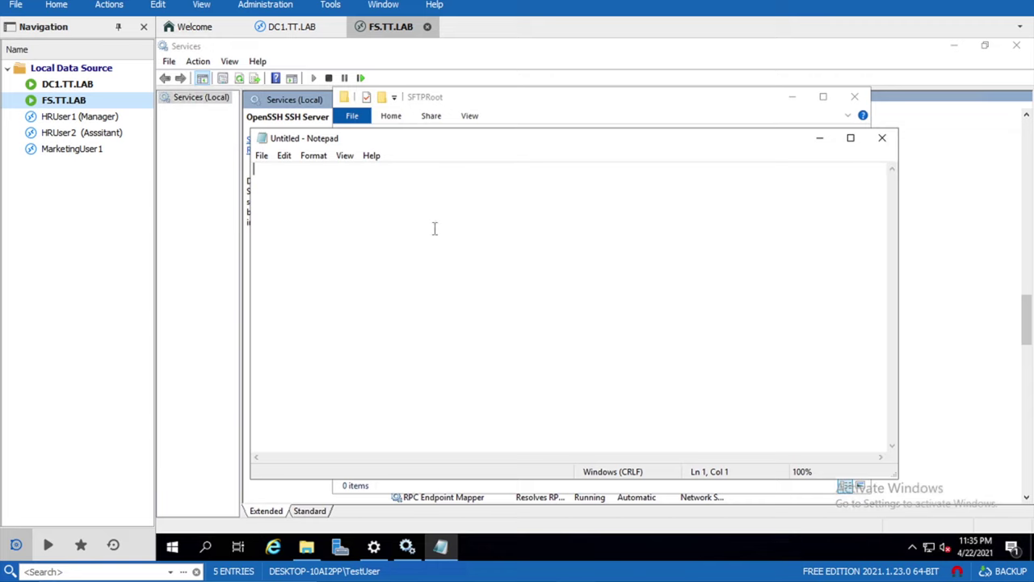
- Open sshd_config from C:\ProgramData\ssh using the All Files filter
click(262, 157)
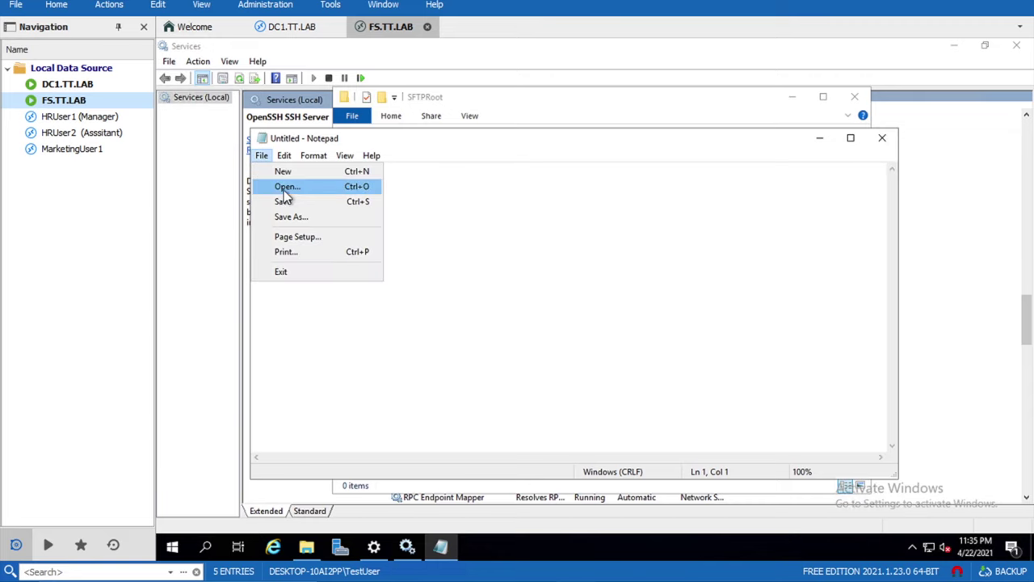
click(283, 187)
click(478, 195)
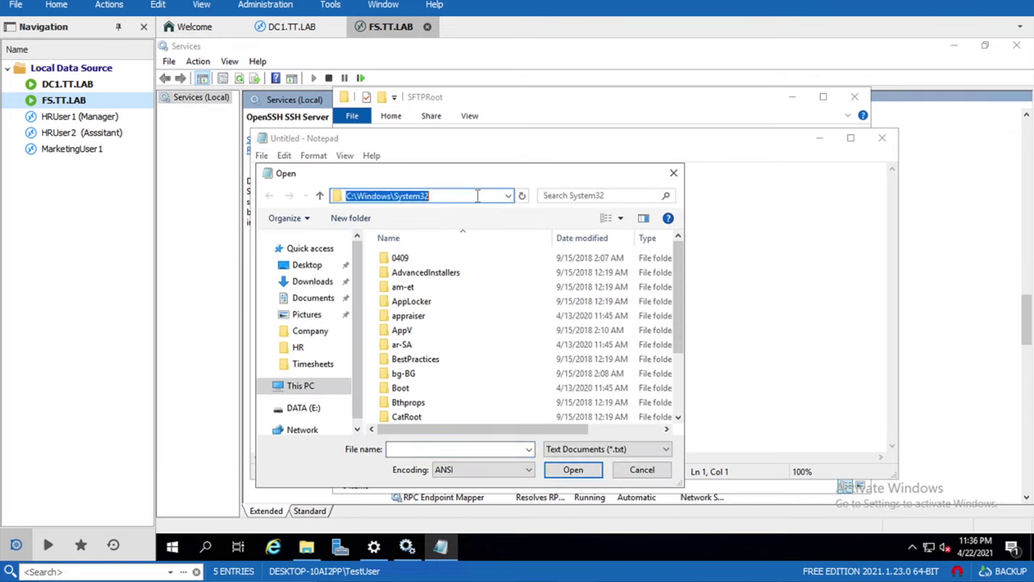
text(c:\\)
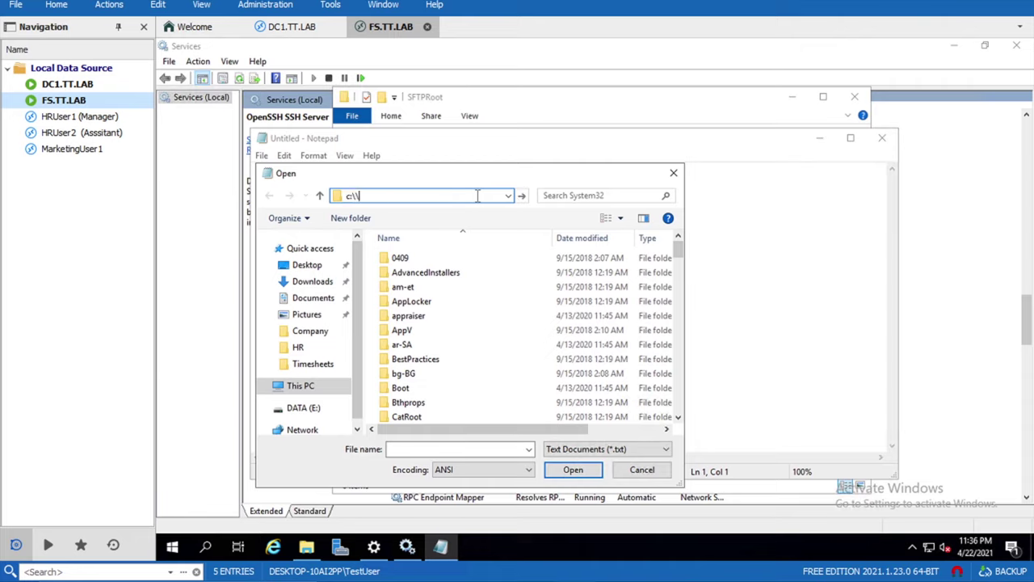
key(BackSpace)
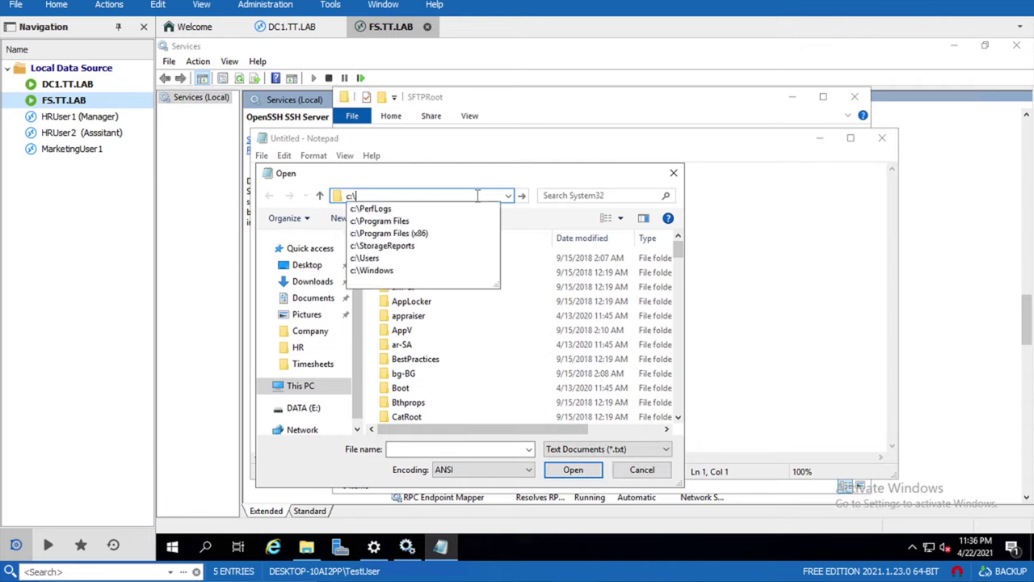
text(programdata)
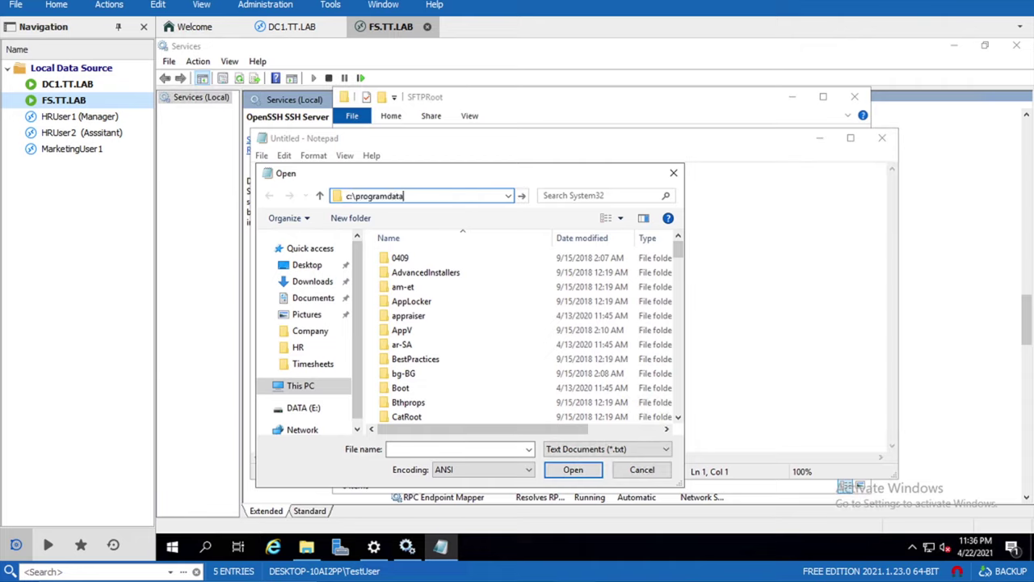
text(\ssh)
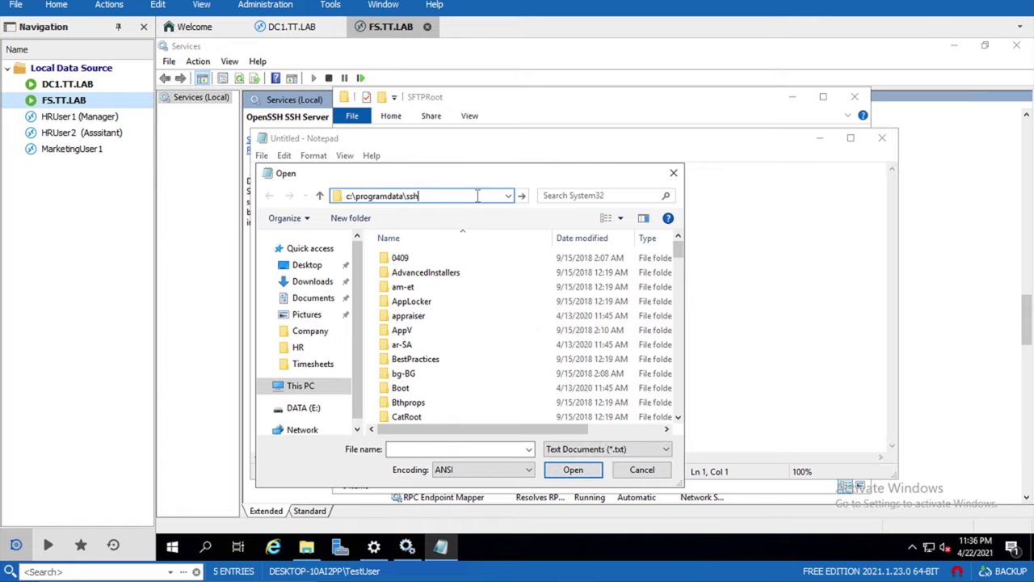
key(Return)
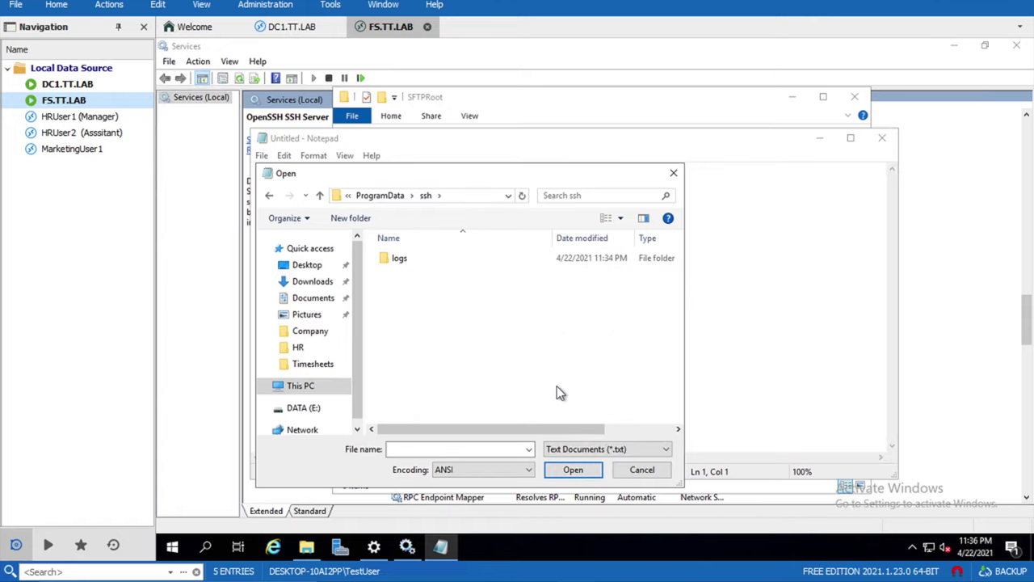
click(573, 451)
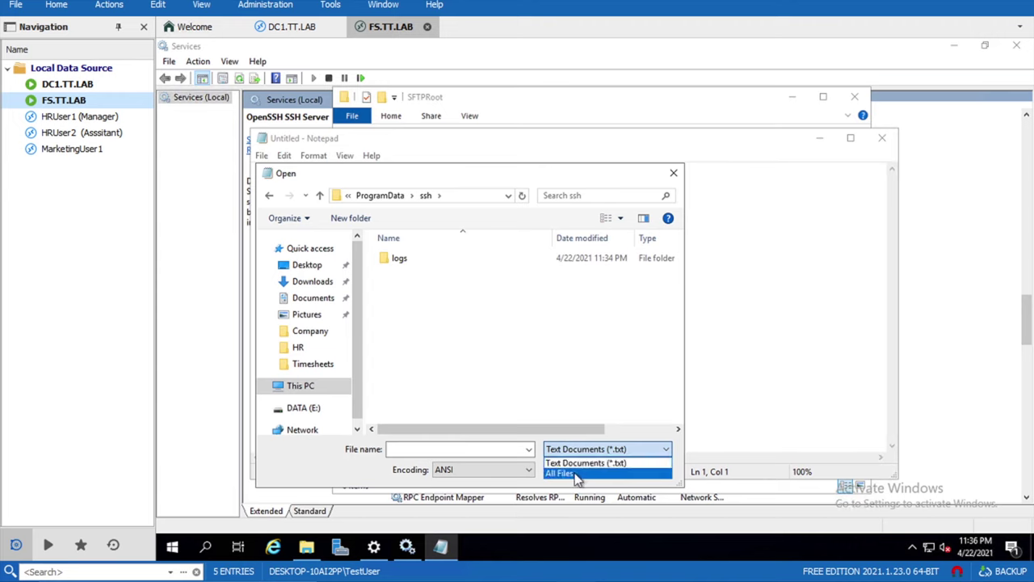
click(576, 474)
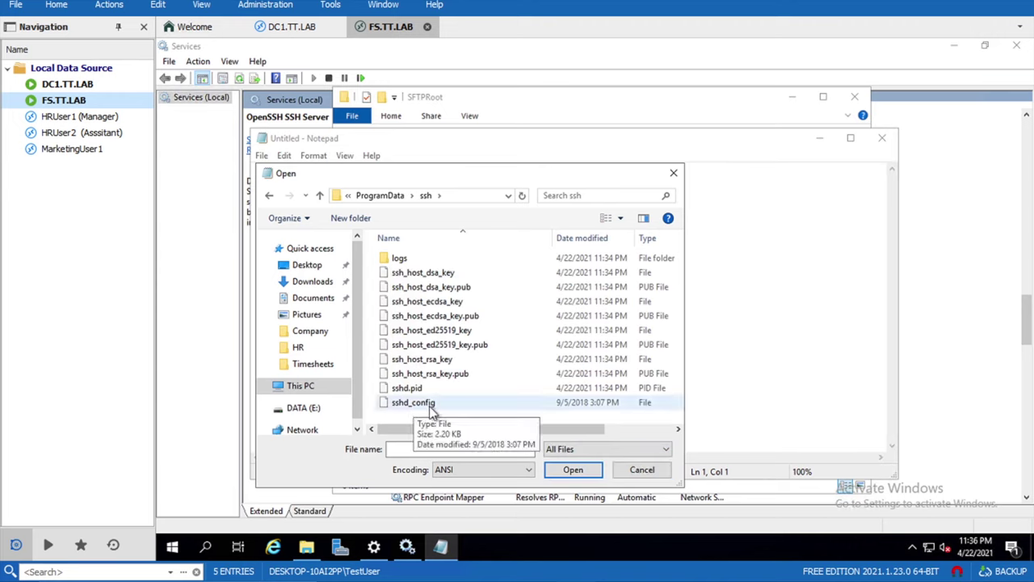
click(430, 404)
click(571, 470)
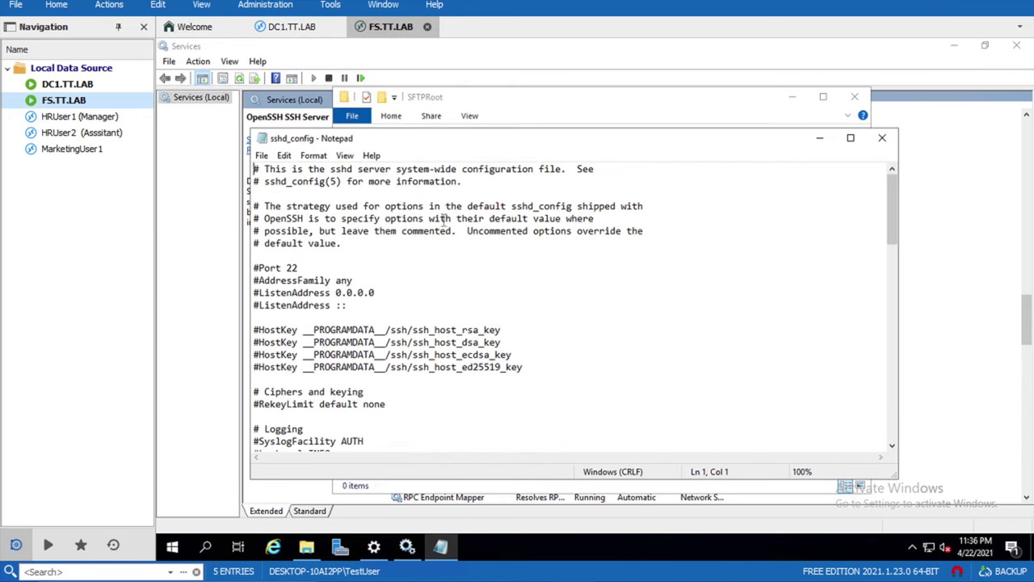
- Change the ChrootDirectory line to an uncommented "E:\SFTPRoot" and save sshd_config
drag(892, 206, 897, 372)
drag(258, 393, 347, 393)
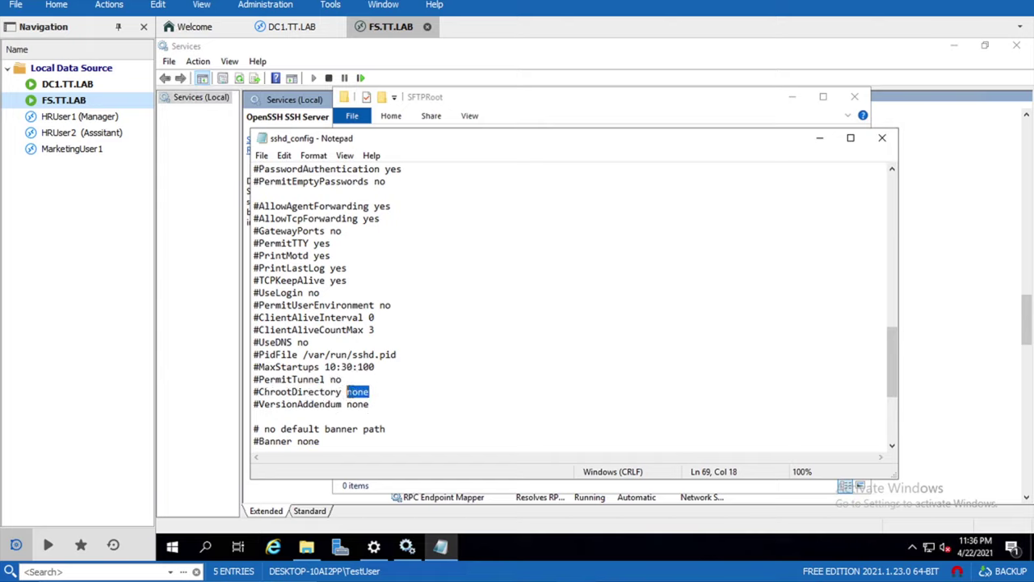
right_click(350, 396)
click(405, 241)
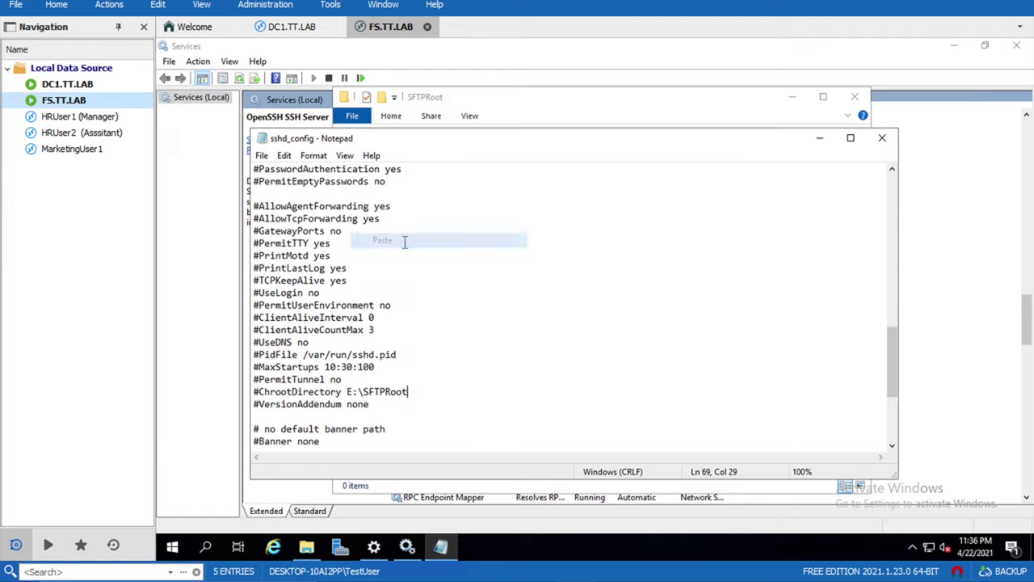
text(")
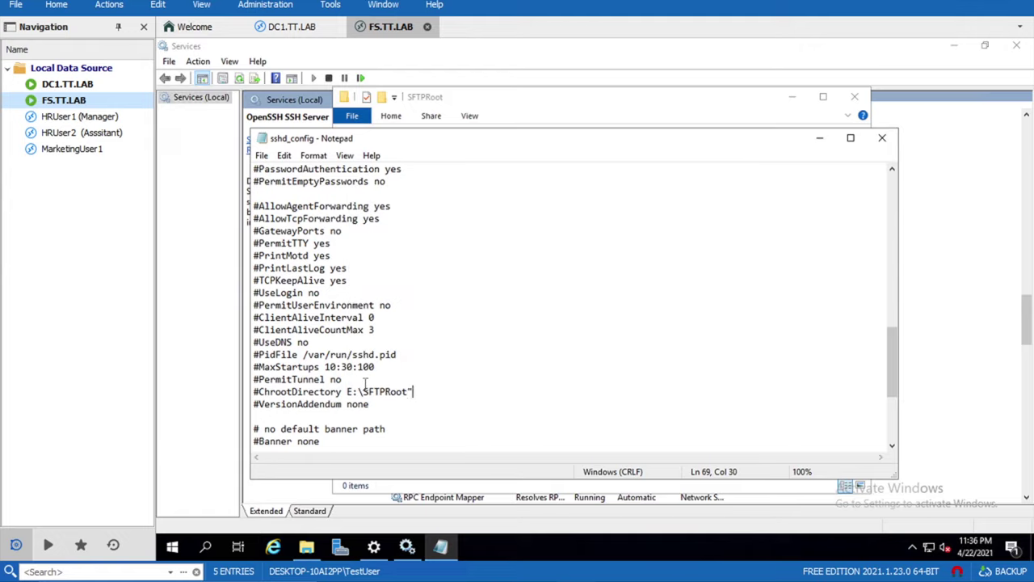
text(")
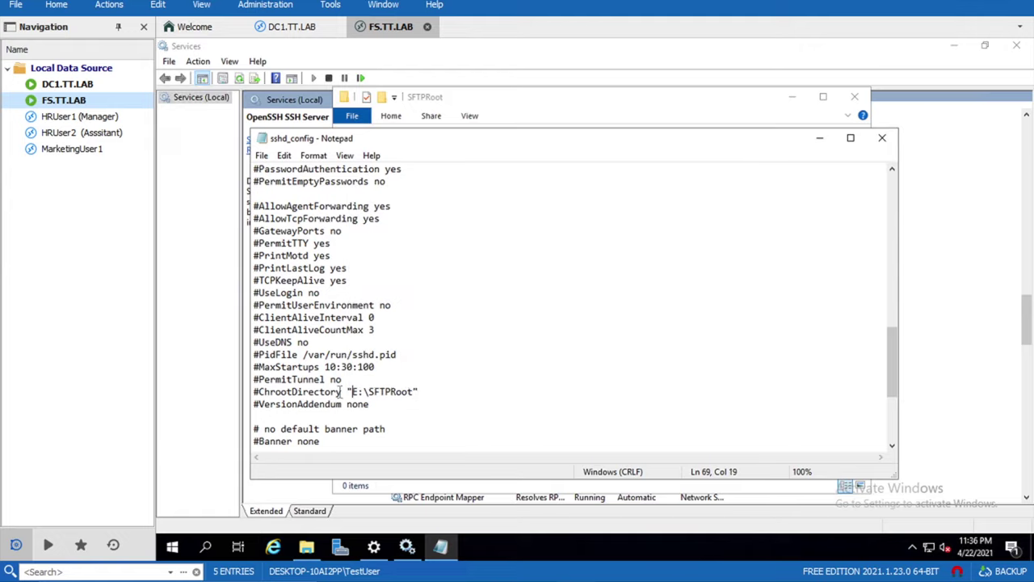
key(Home)
key(Right)
key(BackSpace)
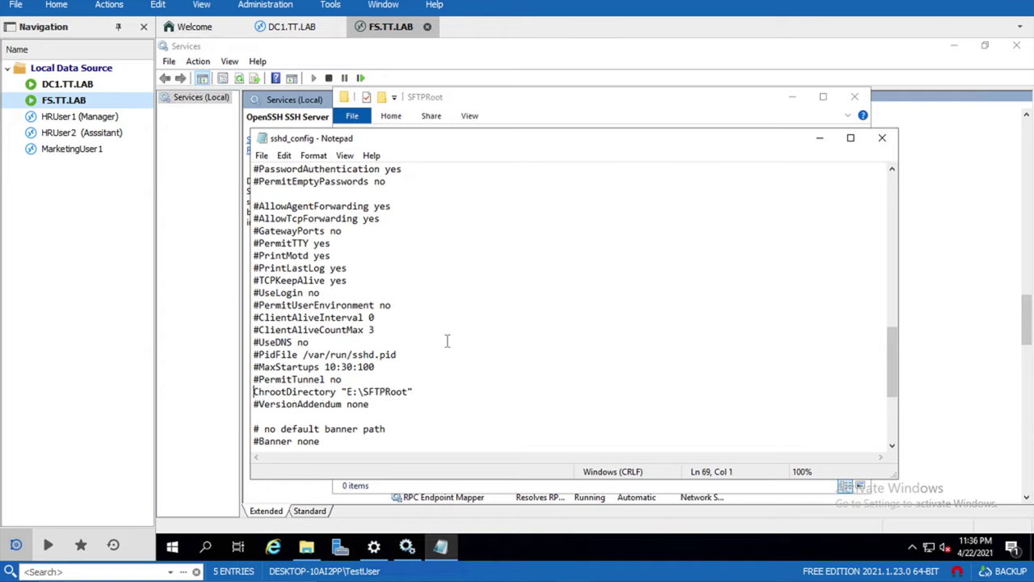
click(262, 155)
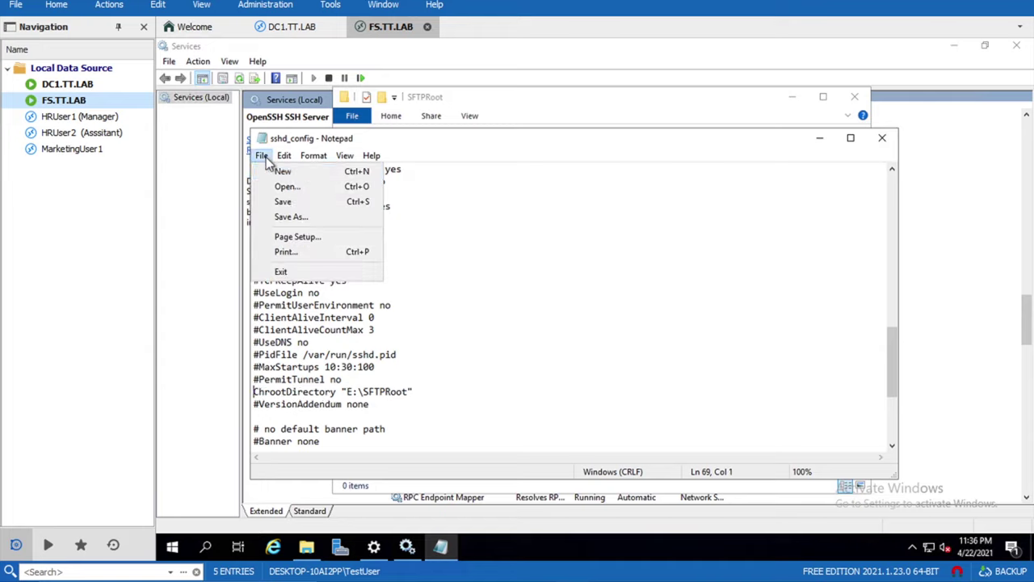
click(293, 202)
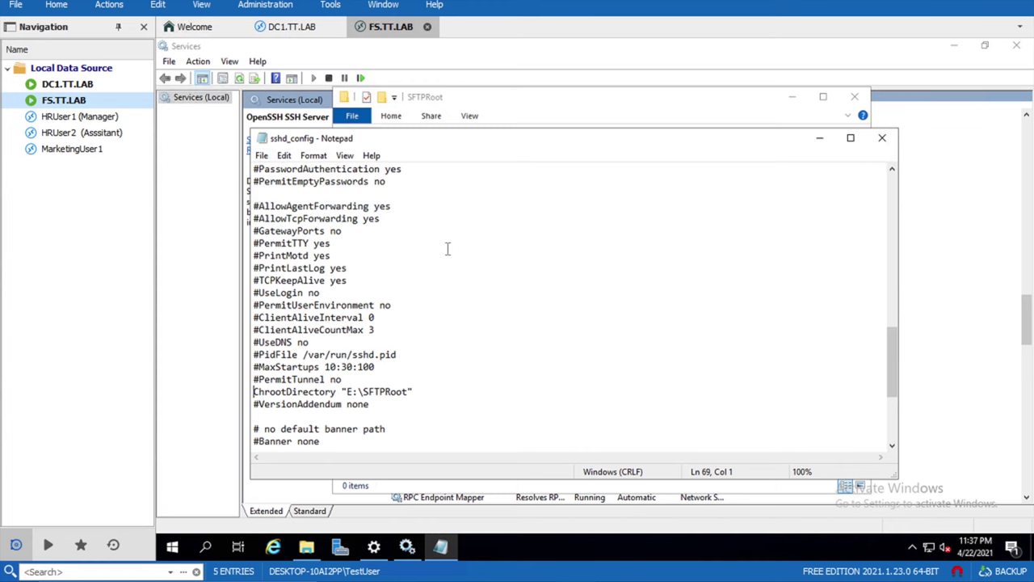
- Close Notepad and restart the OpenSSH SSH Server service in Services
click(882, 137)
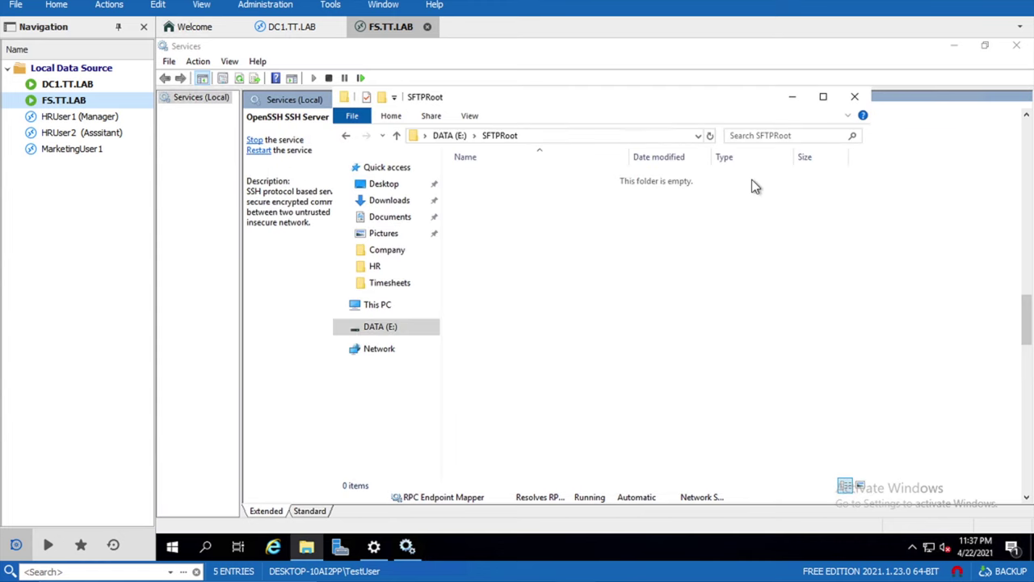
click(408, 550)
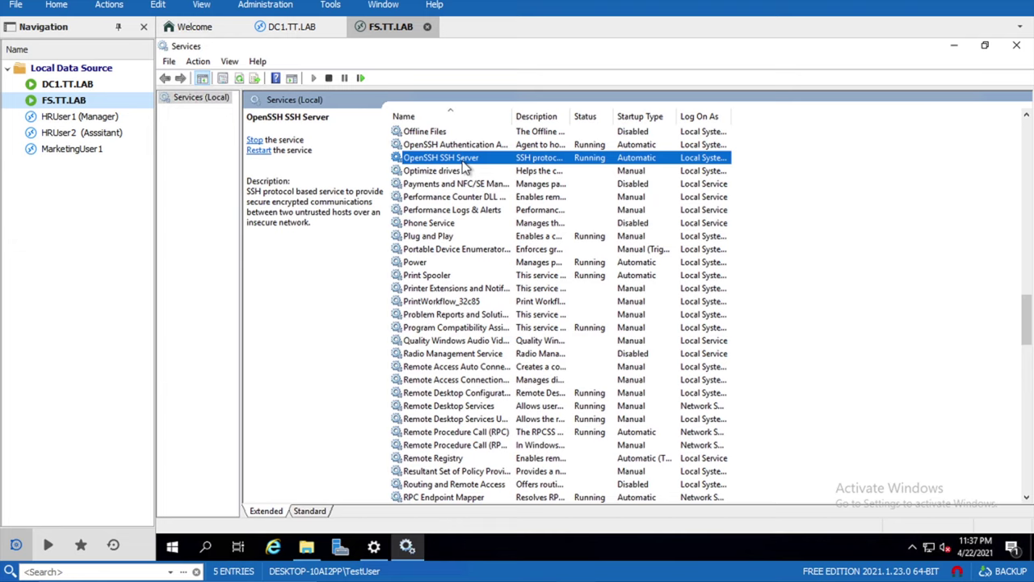
click(261, 151)
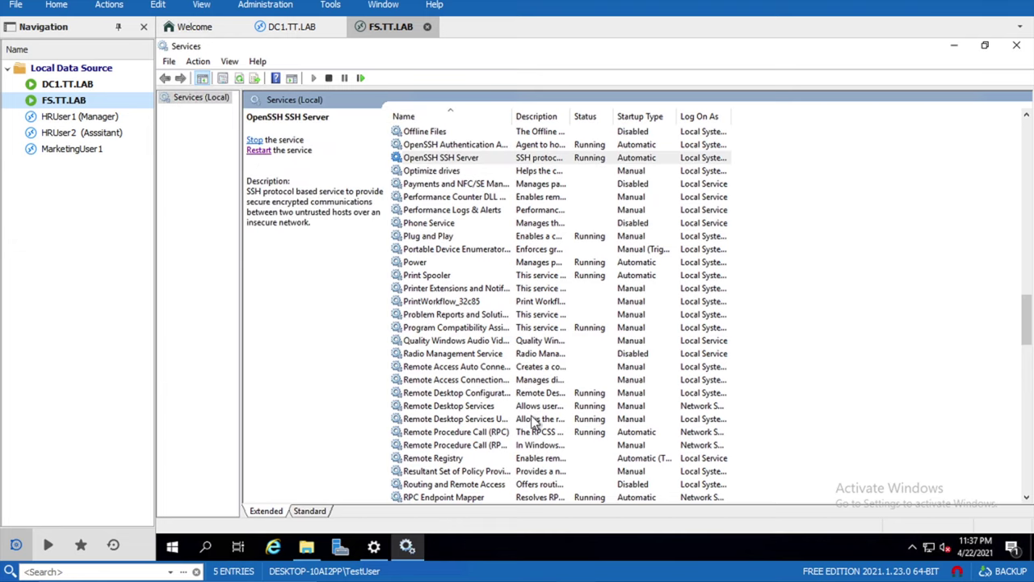
key(super)
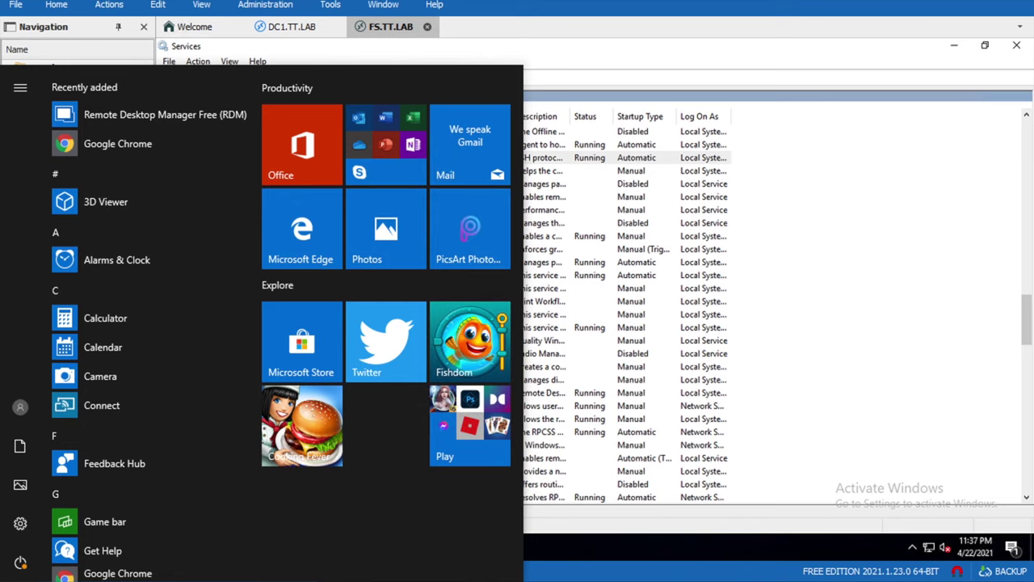
- Download the free FileZilla Client for Windows from the FileZilla site
key(Escape)
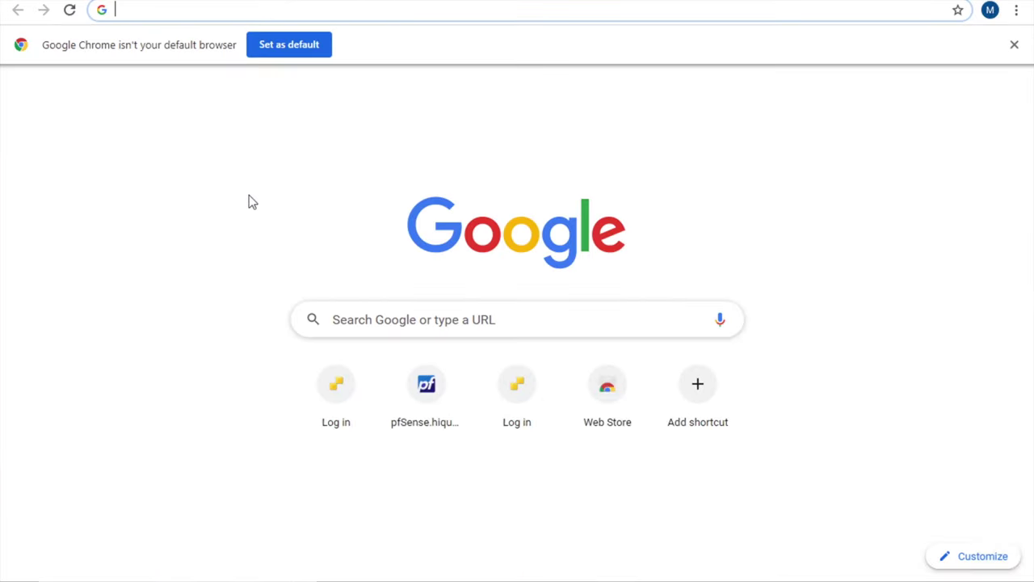
text(filezilla free download)
key(Return)
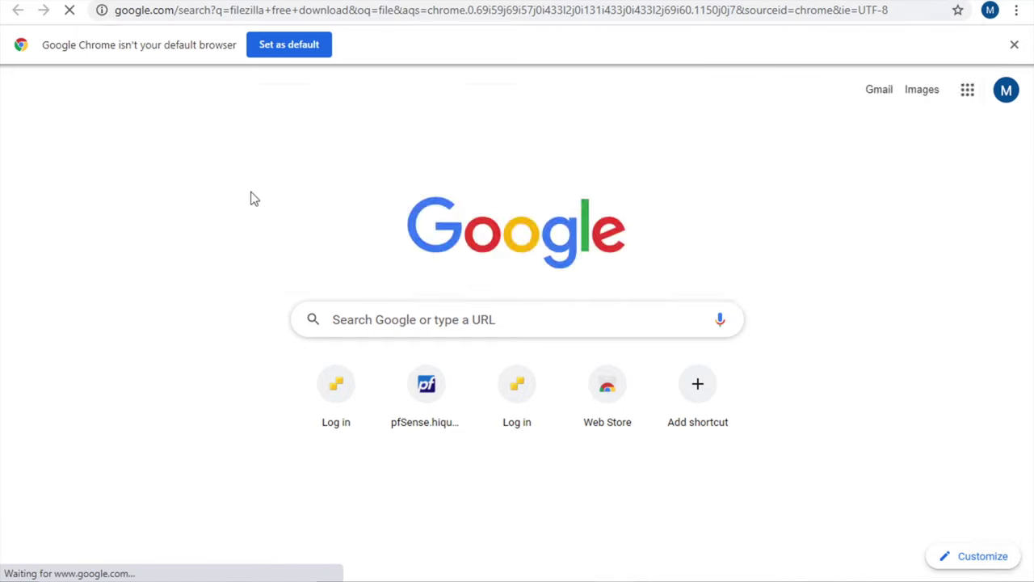
click(279, 242)
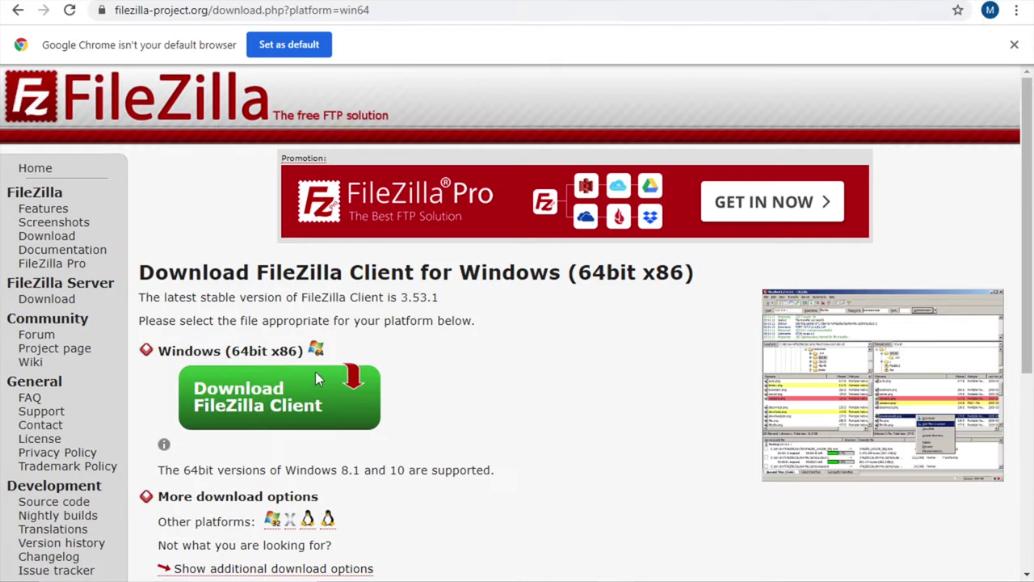
click(319, 410)
click(505, 479)
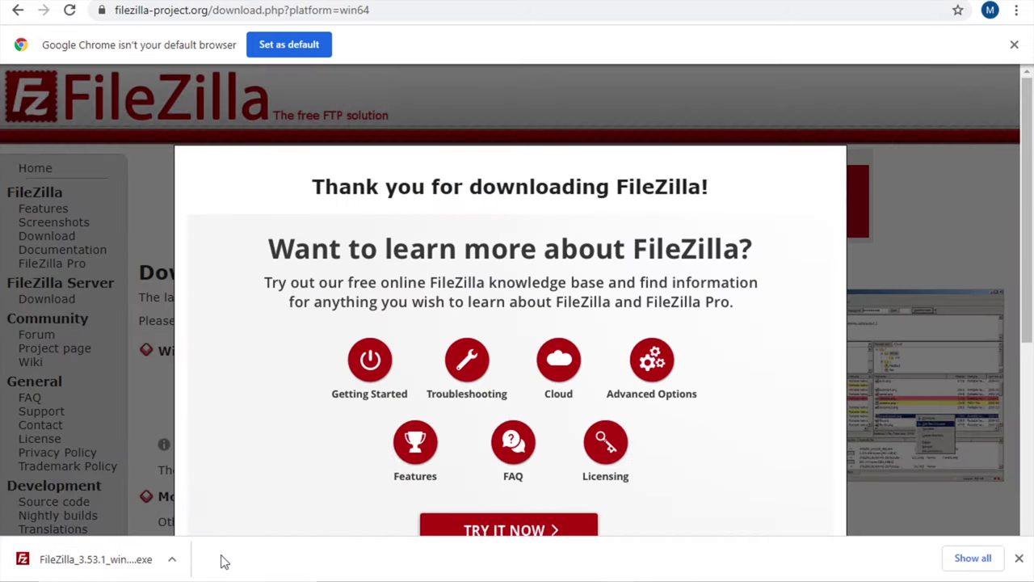
- Run the FileZilla 3.53.1 installer with default options and finish setup
click(120, 563)
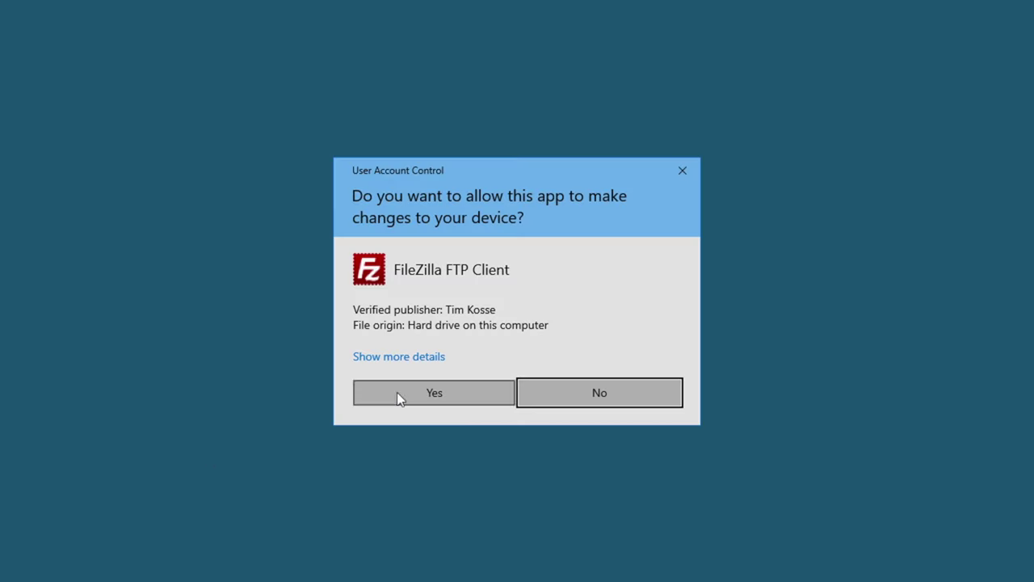
click(397, 392)
click(606, 411)
click(606, 411)
click(605, 411)
click(605, 411)
click(605, 411)
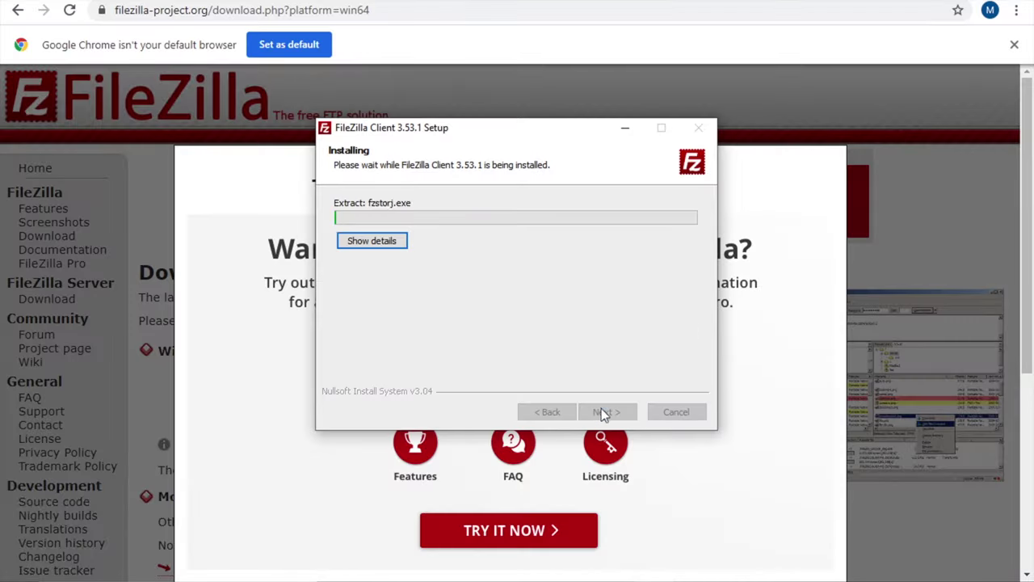
click(606, 411)
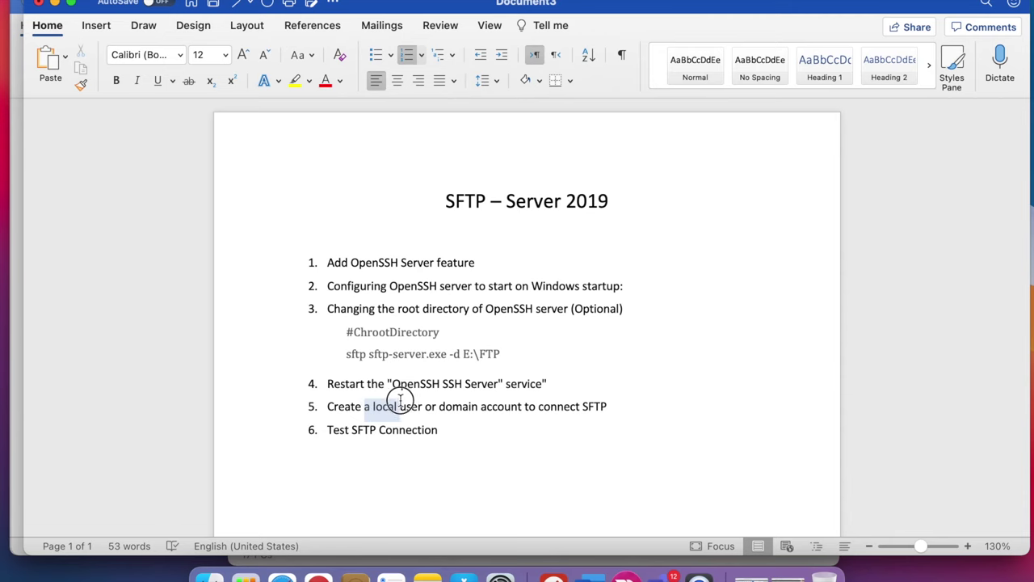
drag(365, 407, 521, 416)
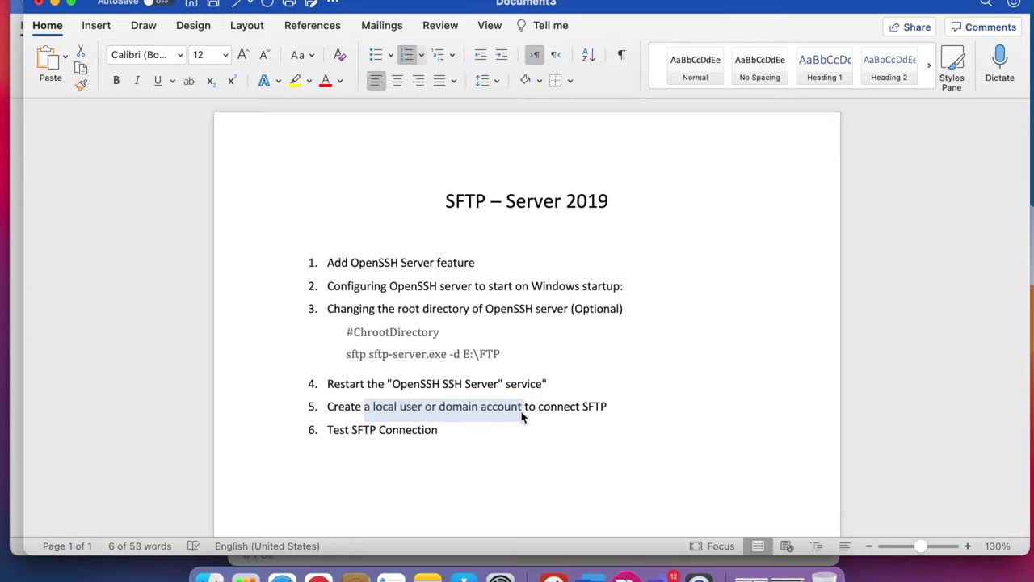
- Switch back to the Windows server desktop with File Explorer on DATA (E:)
key(ctrl+Right)
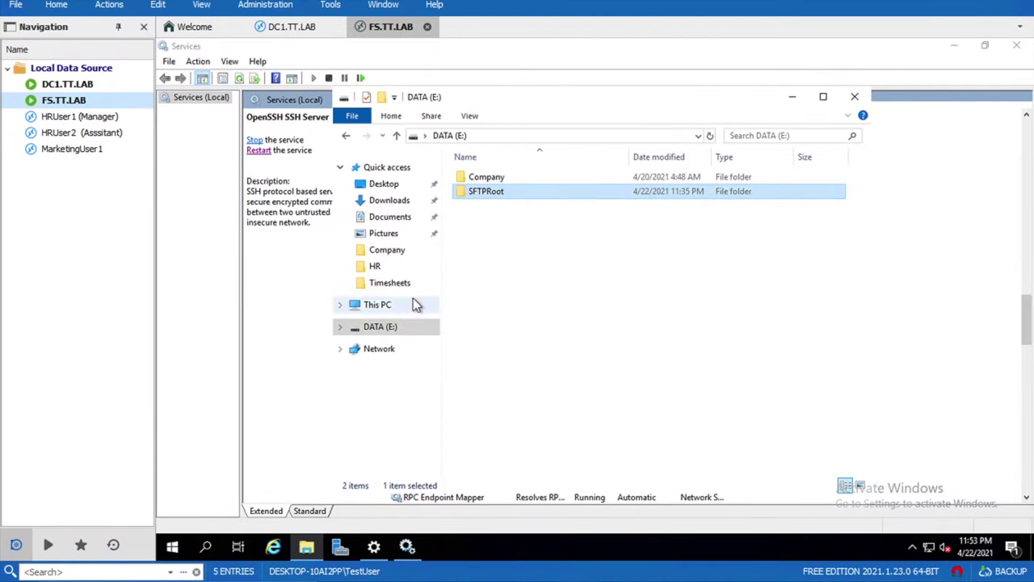
- In Computer Management, start a new user under Local Users and Groups > Users
click(341, 546)
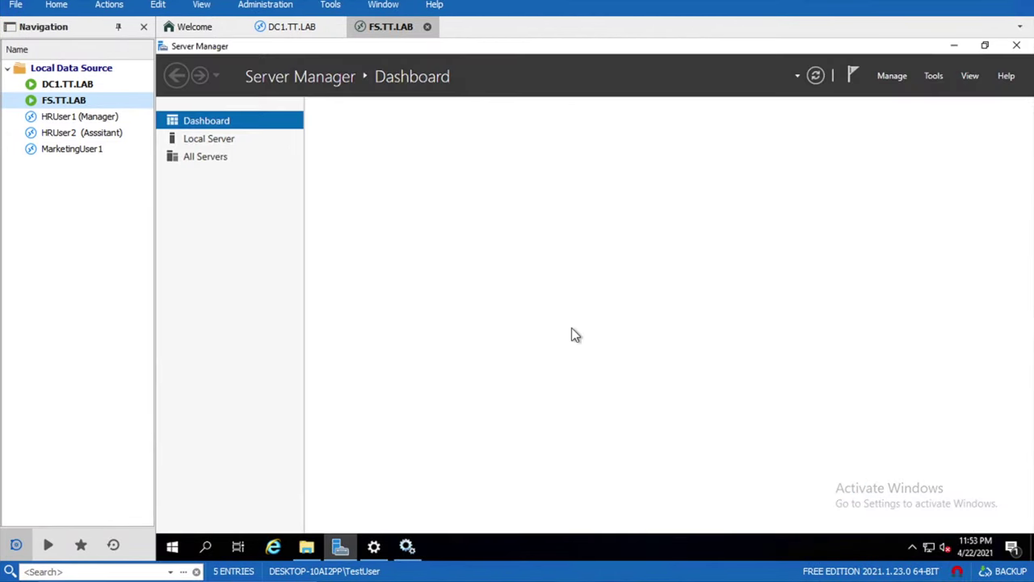
click(934, 75)
click(854, 109)
double_click(250, 169)
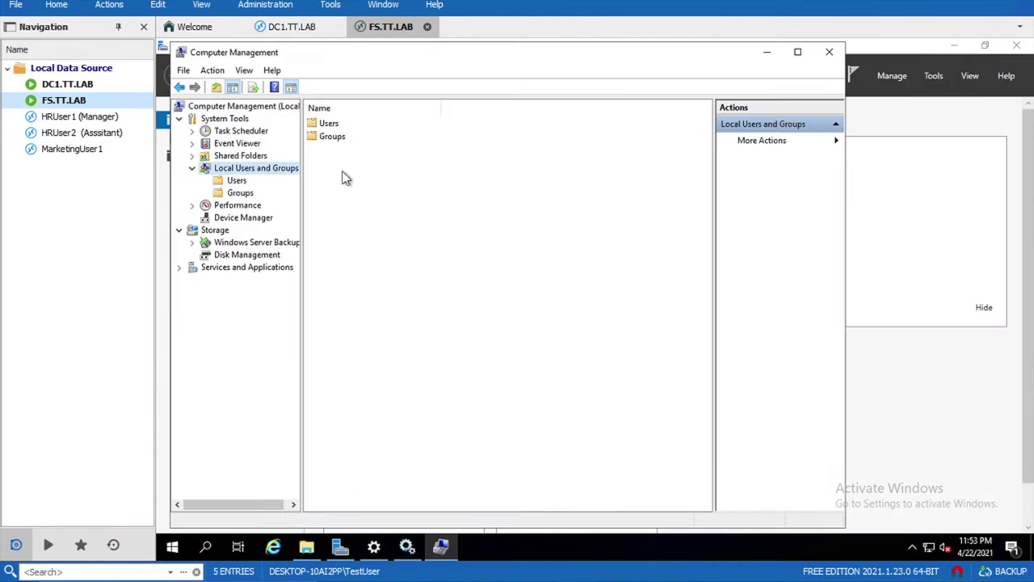
click(237, 180)
click(449, 165)
right_click(379, 222)
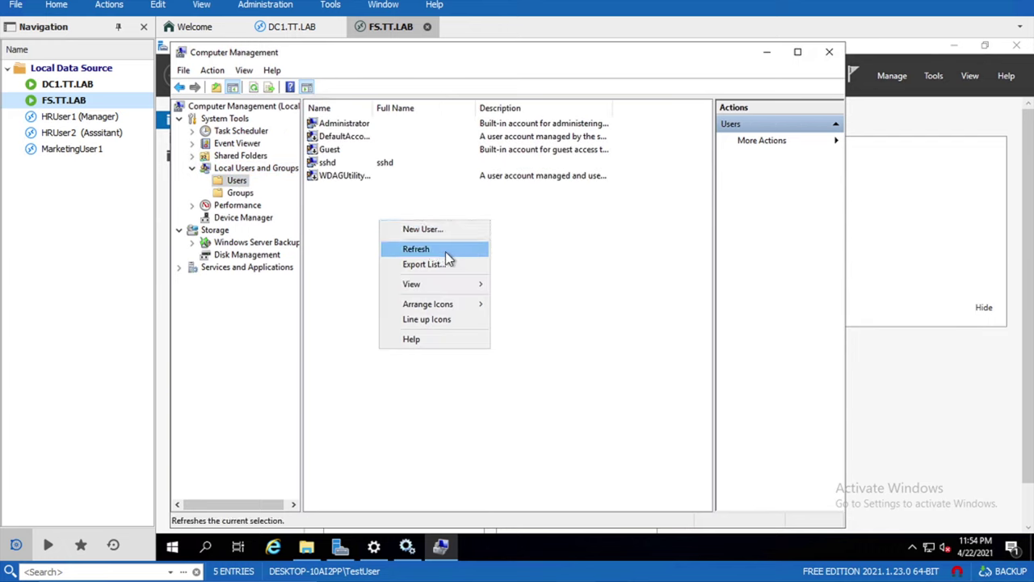
click(446, 229)
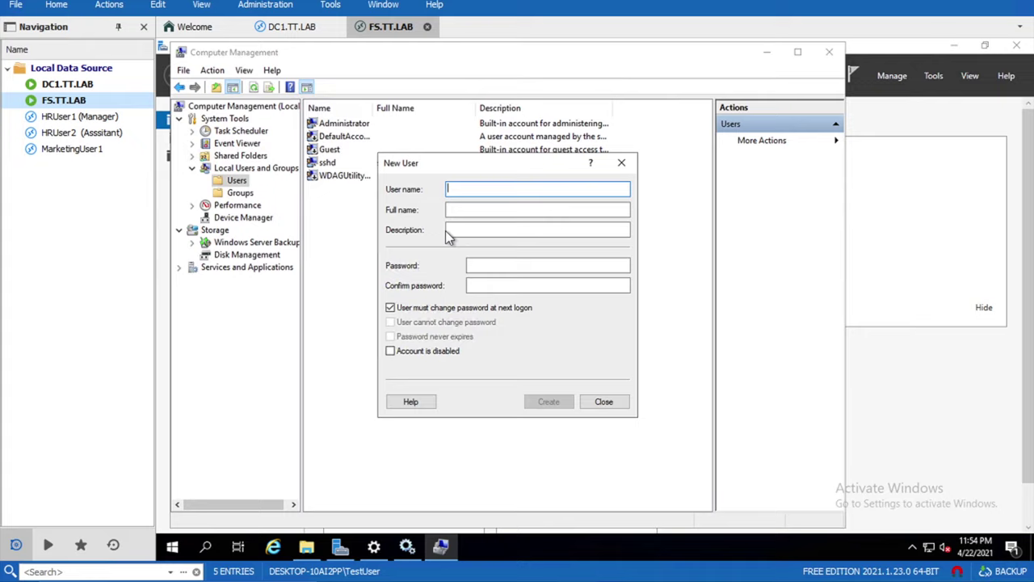
- Create user sftpusr1 with a password that needn't change at next logon
text(sftpusr1)
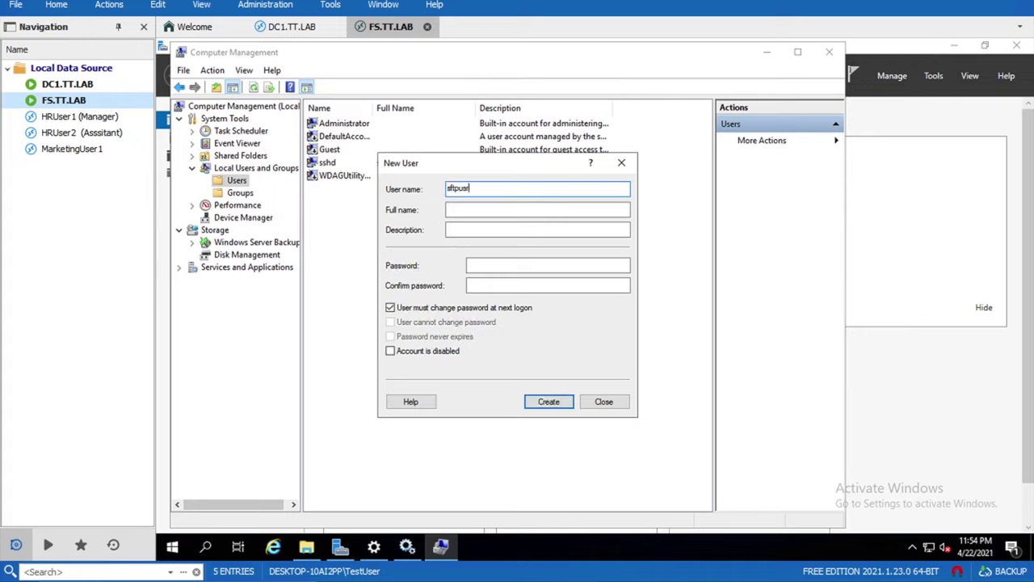
key(Tab)
key(Tab)
key(Tab)
text(*********)
key(Tab)
text(*********)
click(452, 308)
key(Return)
click(603, 402)
click(767, 51)
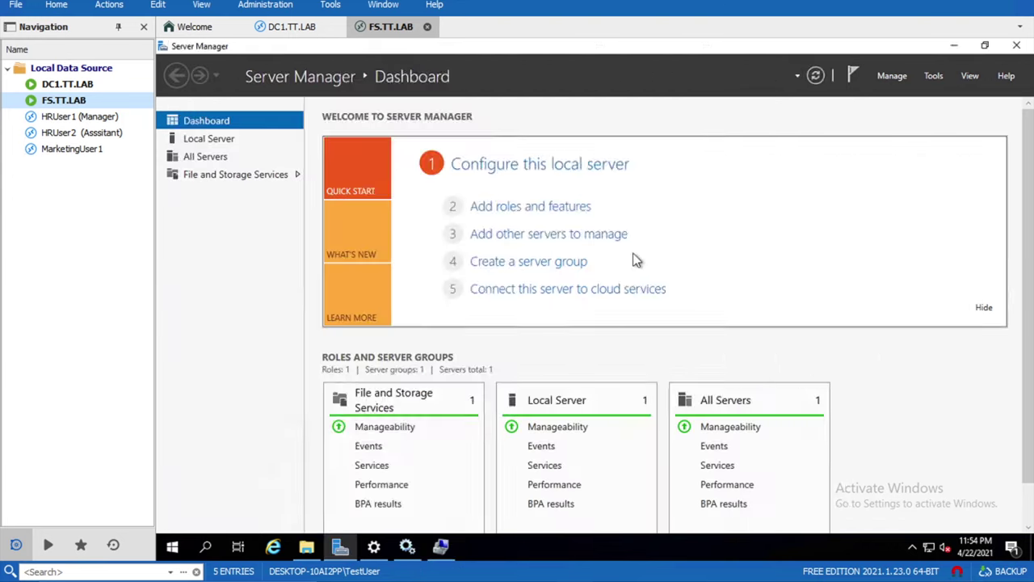
click(172, 547)
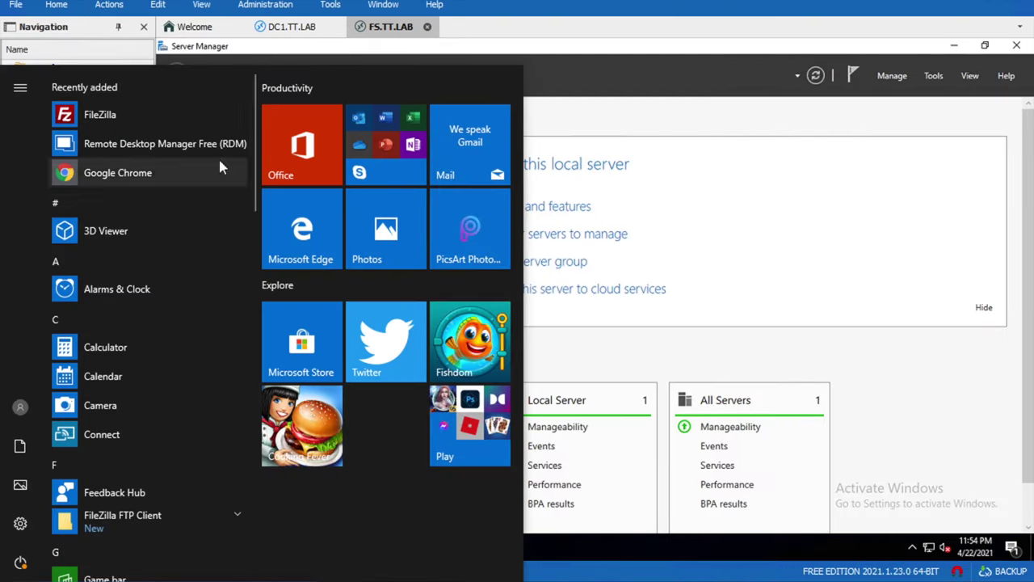
- Launch FileZilla and add a new Site Manager entry named TTLAB-SFTPServer
click(57, 110)
click(53, 22)
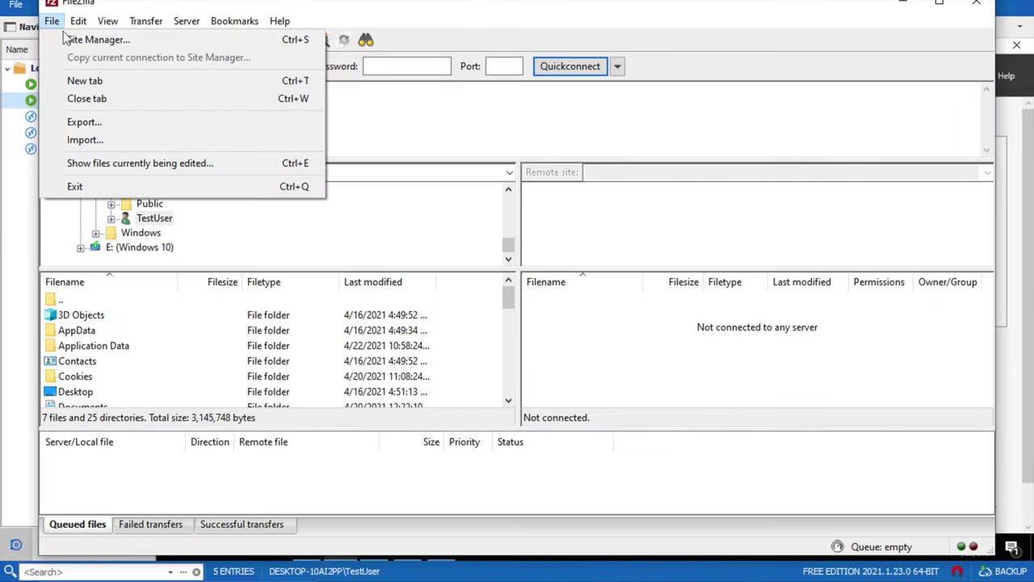
click(72, 38)
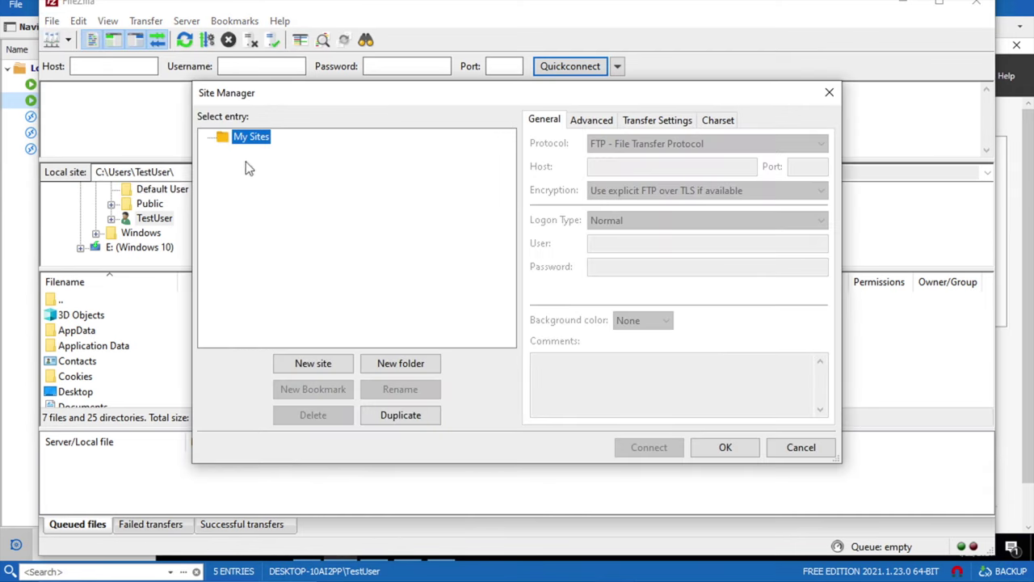
click(326, 363)
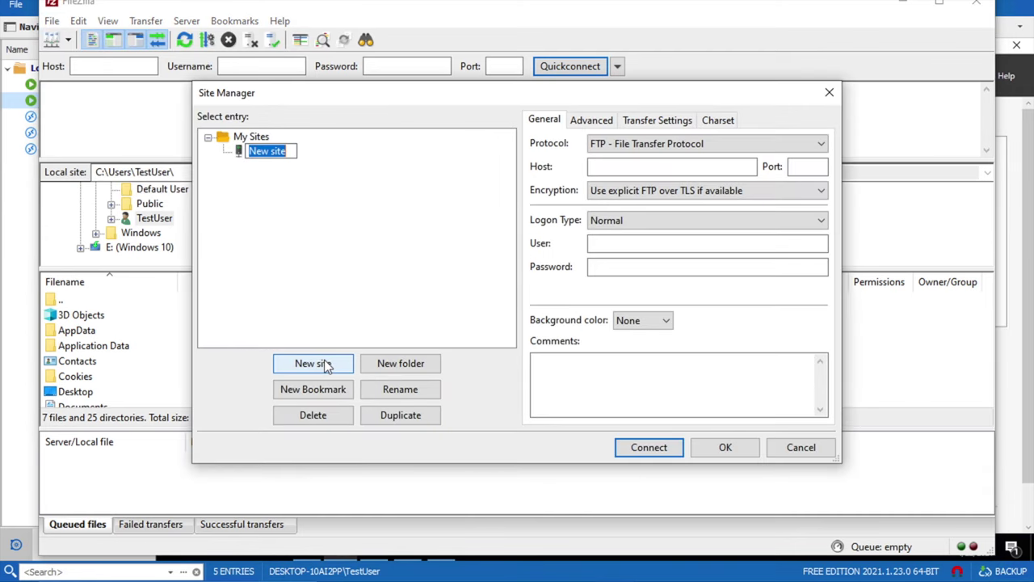
text(S)
text(TTp)
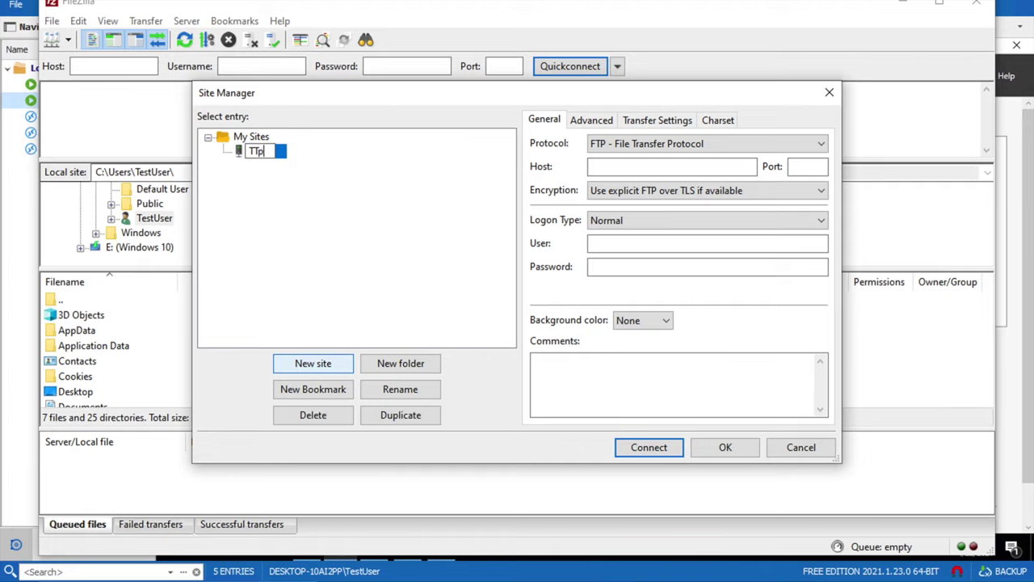
key(BackSpace)
key(BackSpace)
text(TP)
text(LAB)
text(-)
text(SFTPSer)
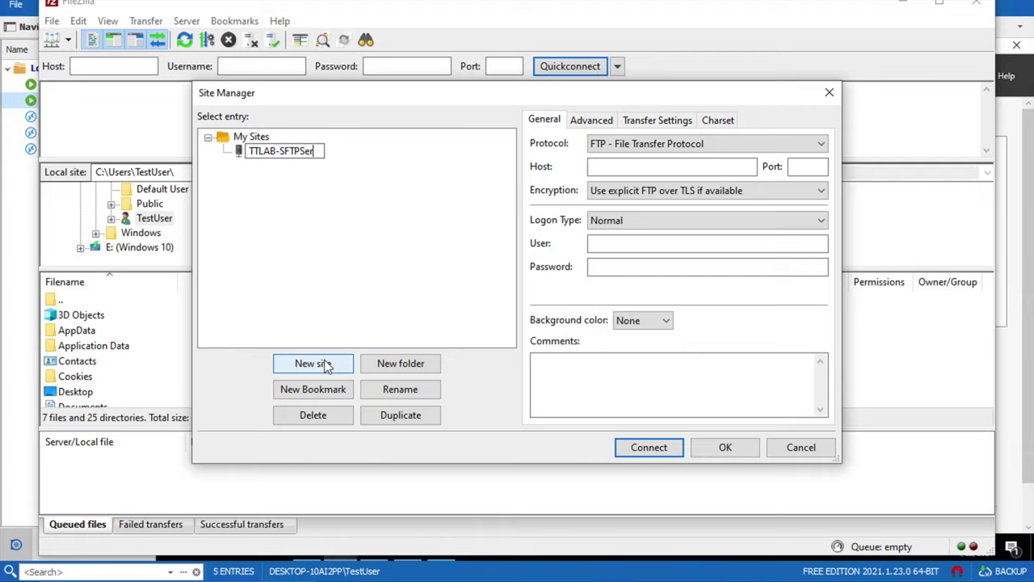
text(ver)
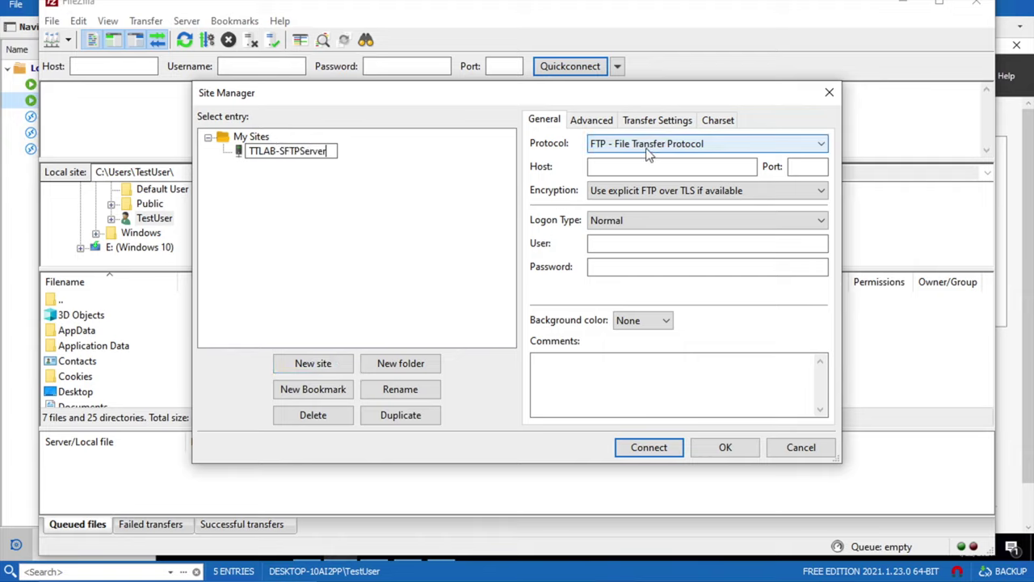
- Set the site to SFTP, host 192.168.25.252, port 22, user sftpusr1 with its password, and save
click(618, 143)
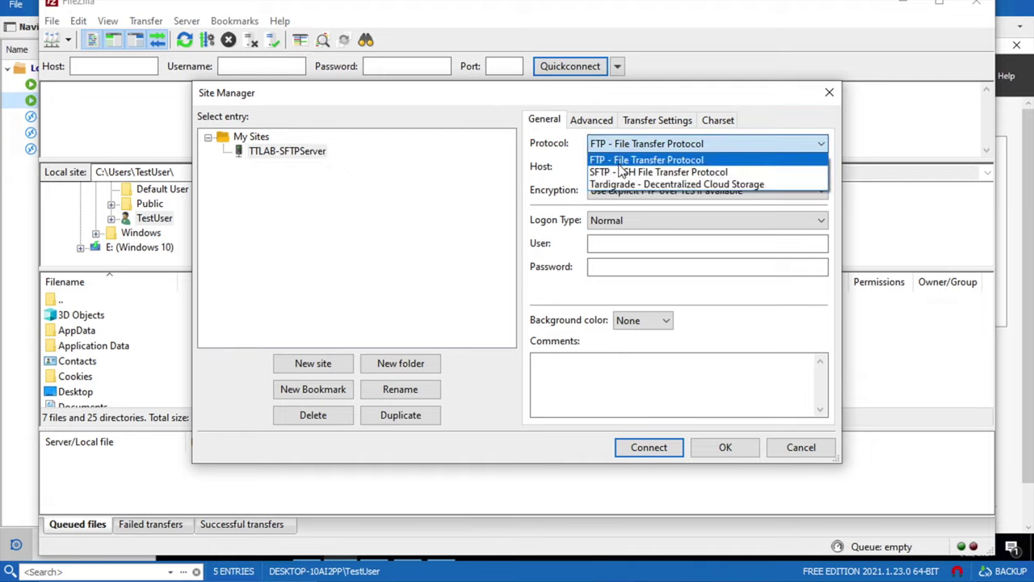
click(620, 171)
click(620, 167)
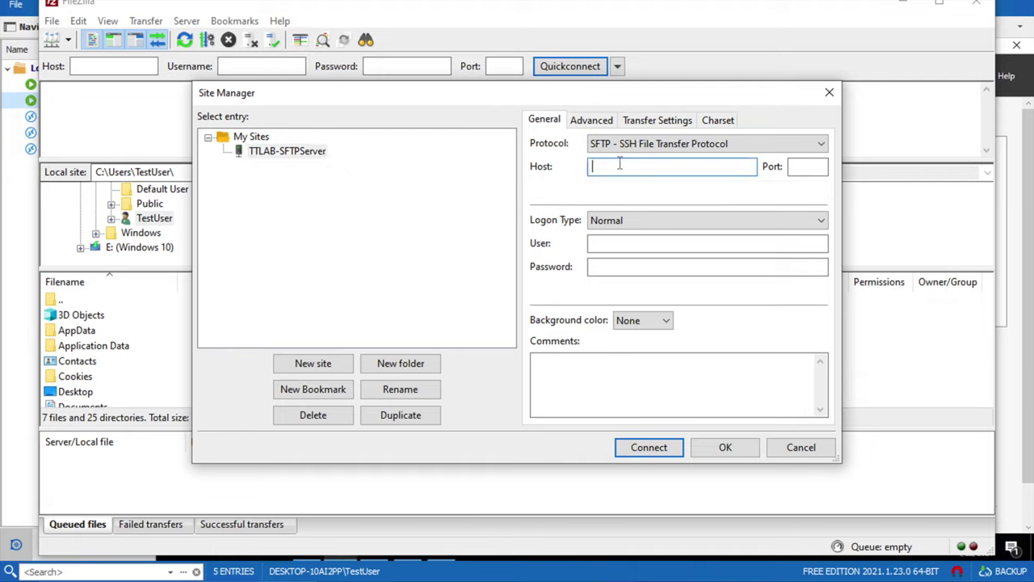
text(192.)
text(169)
click(808, 166)
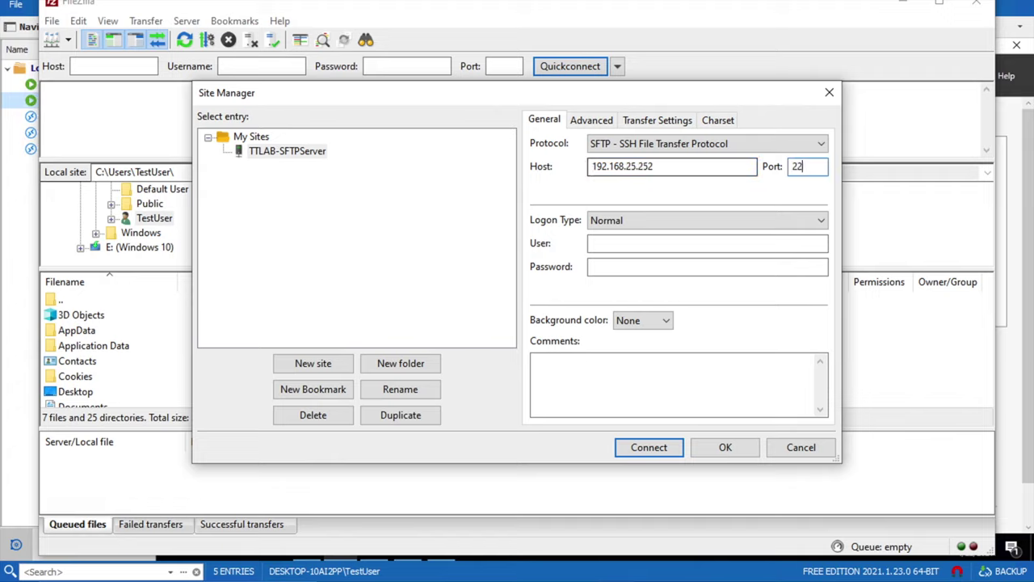
key(Tab)
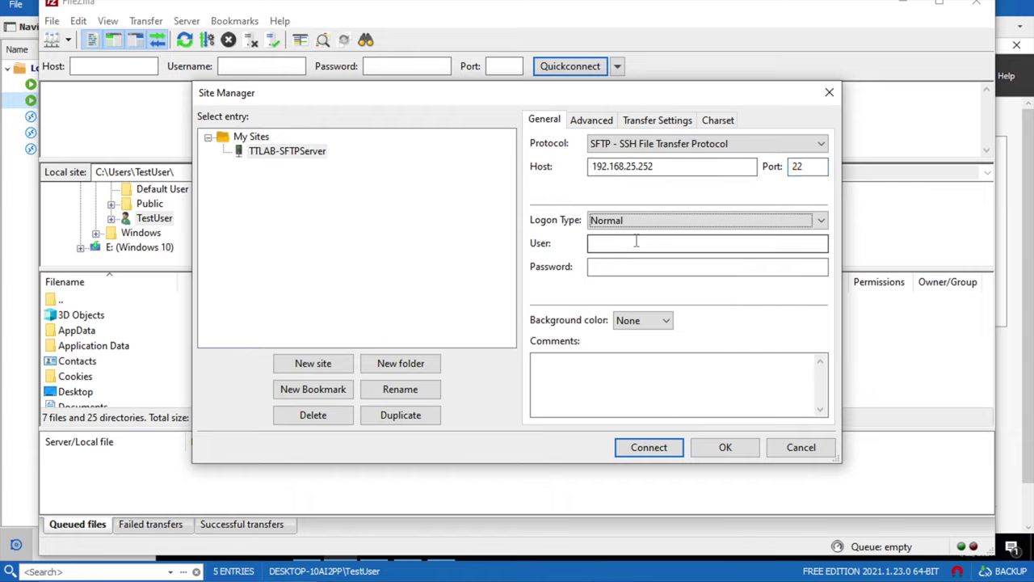
click(635, 241)
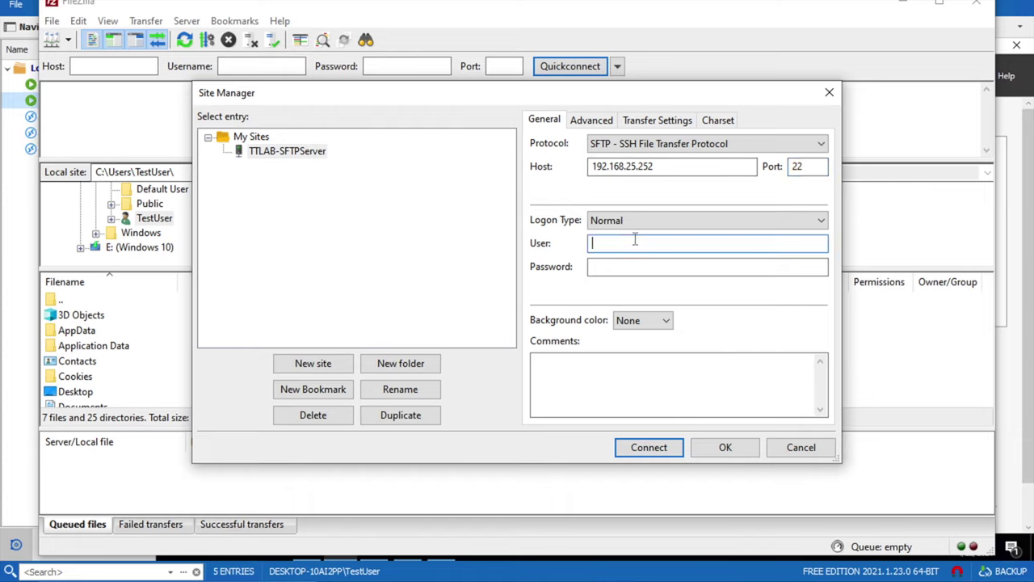
text(sftpusr1)
key(Tab)
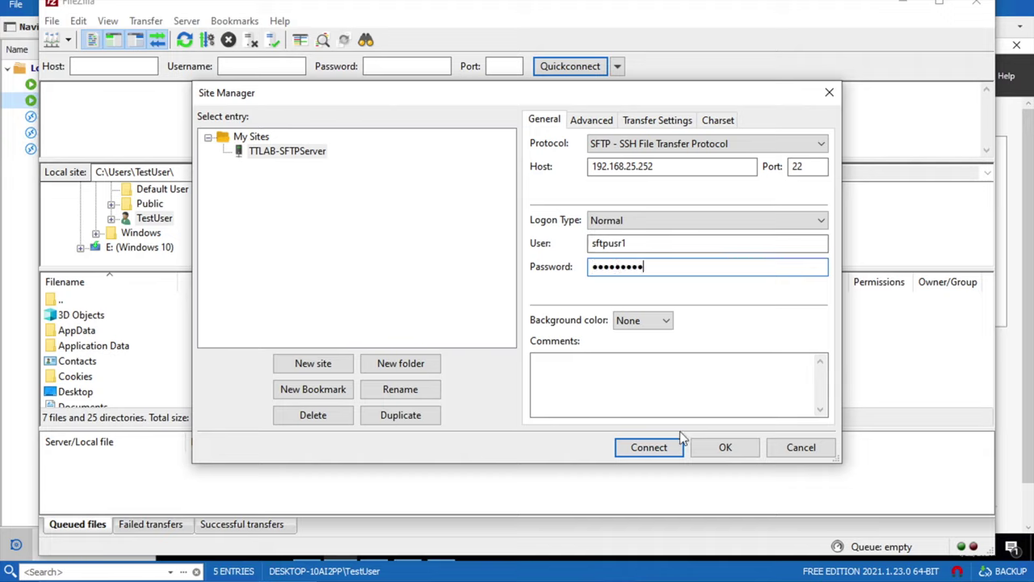
click(717, 446)
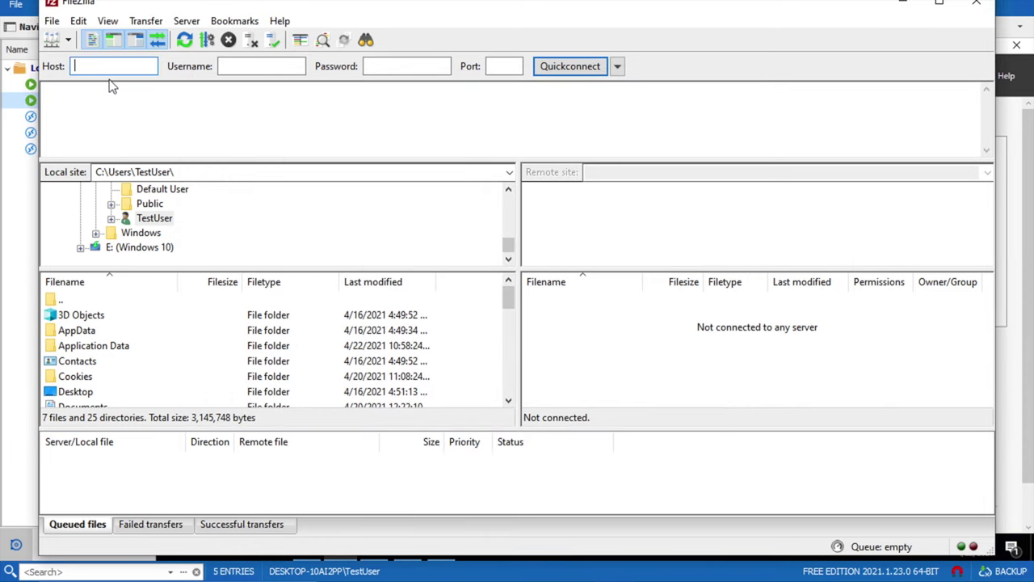
- Connect to the saved TTLAB-SFTPServer site from the Site Manager dropdown
click(70, 40)
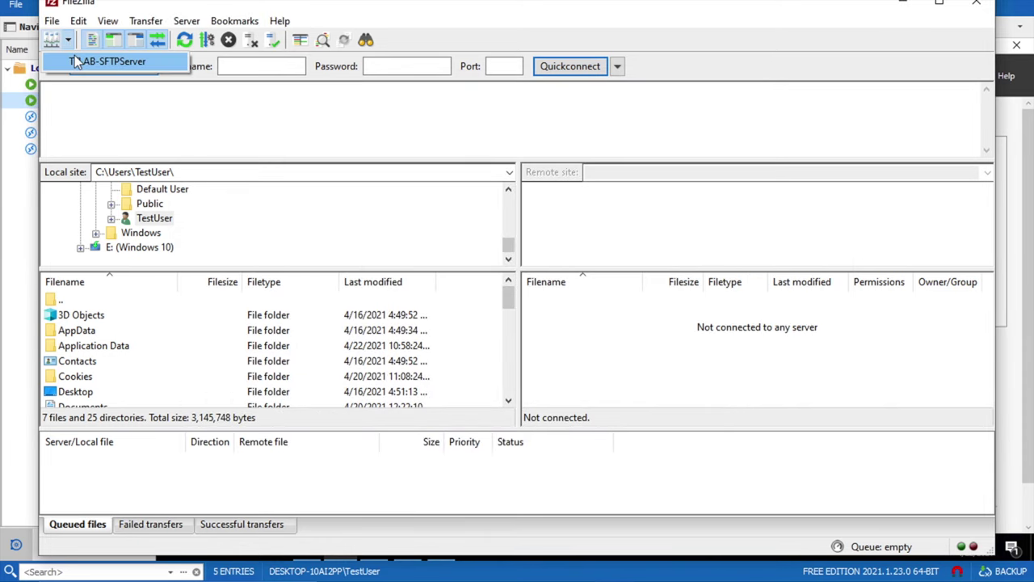
click(77, 63)
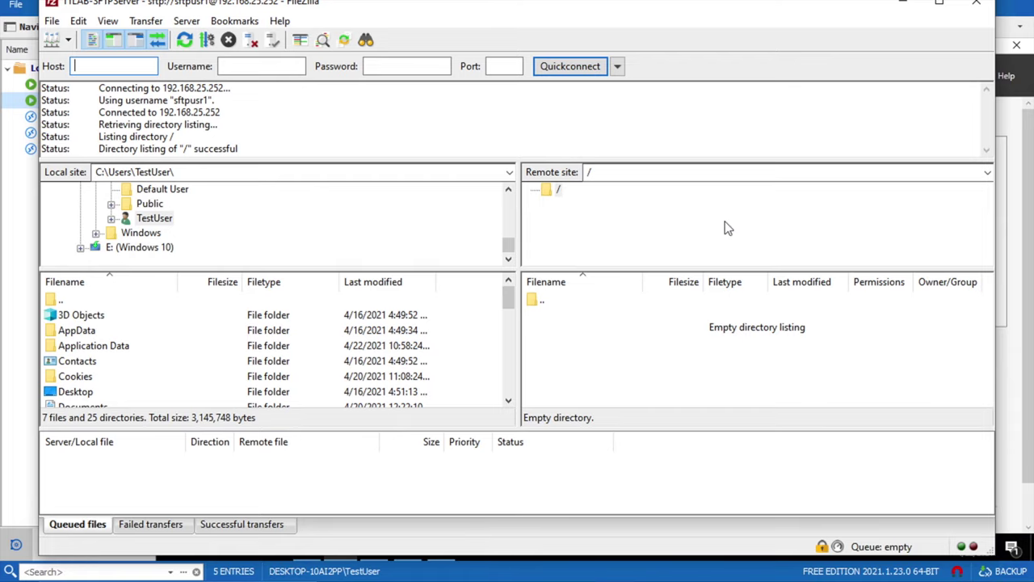
- Check in File Explorer that E:\SFTPRoot on DATA (E:) is empty, then return to FileZilla
click(1024, 291)
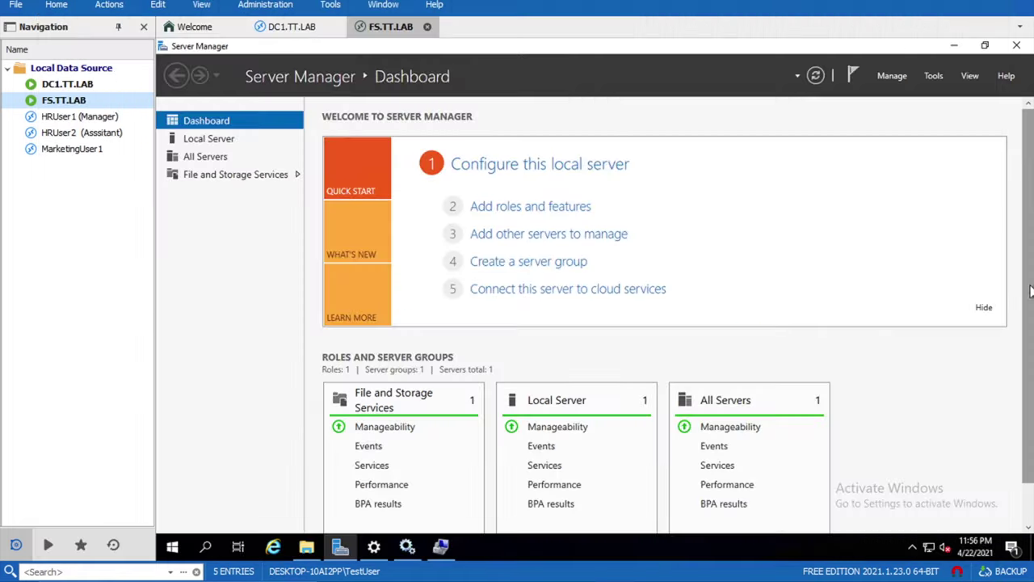
click(306, 547)
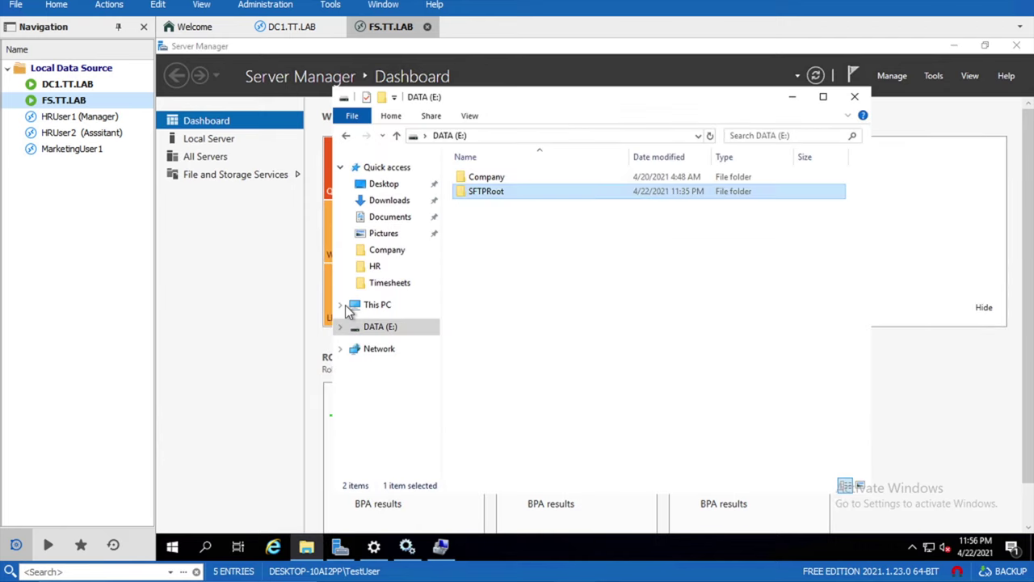
click(389, 328)
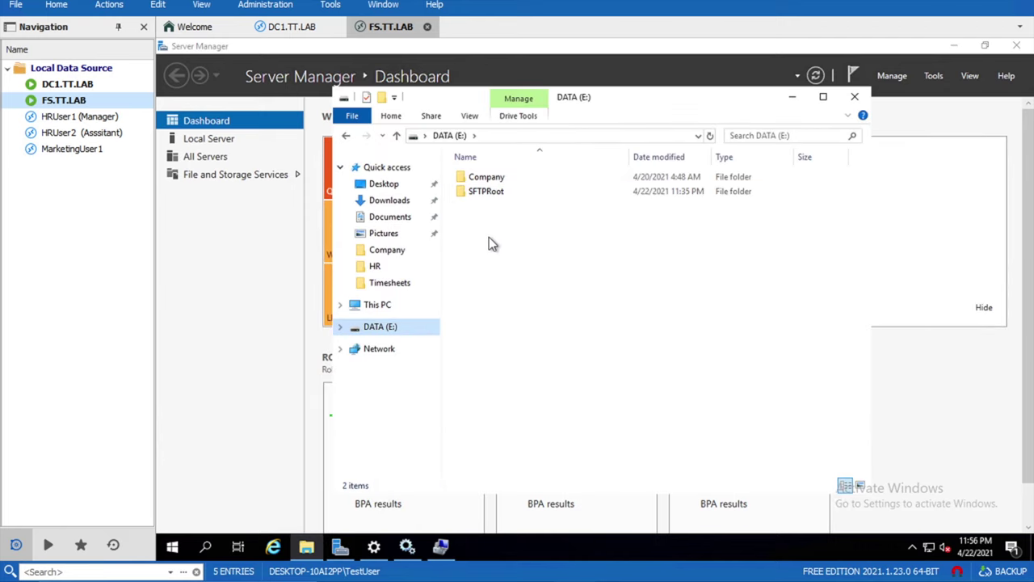
double_click(483, 194)
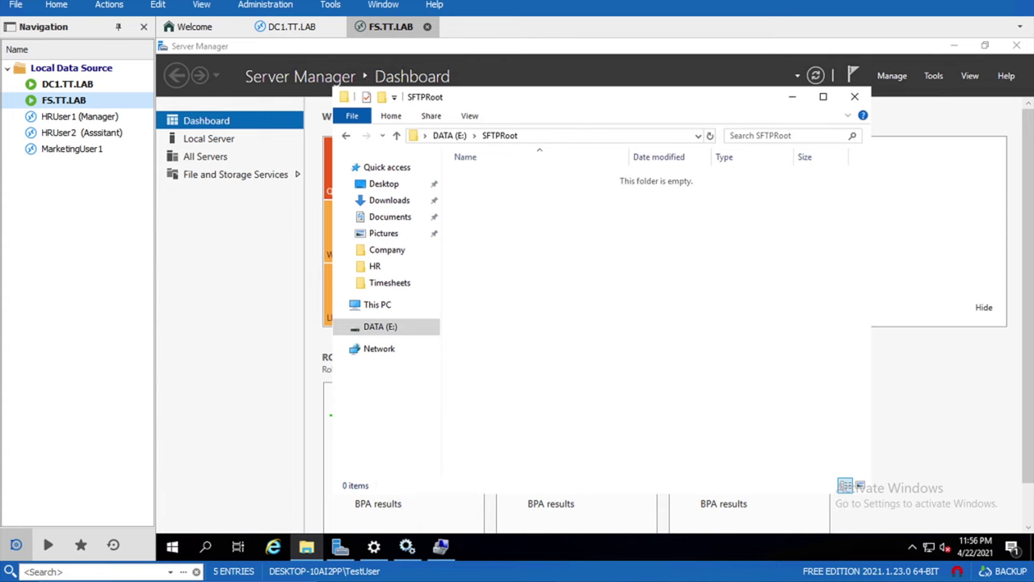
key(alt+Tab)
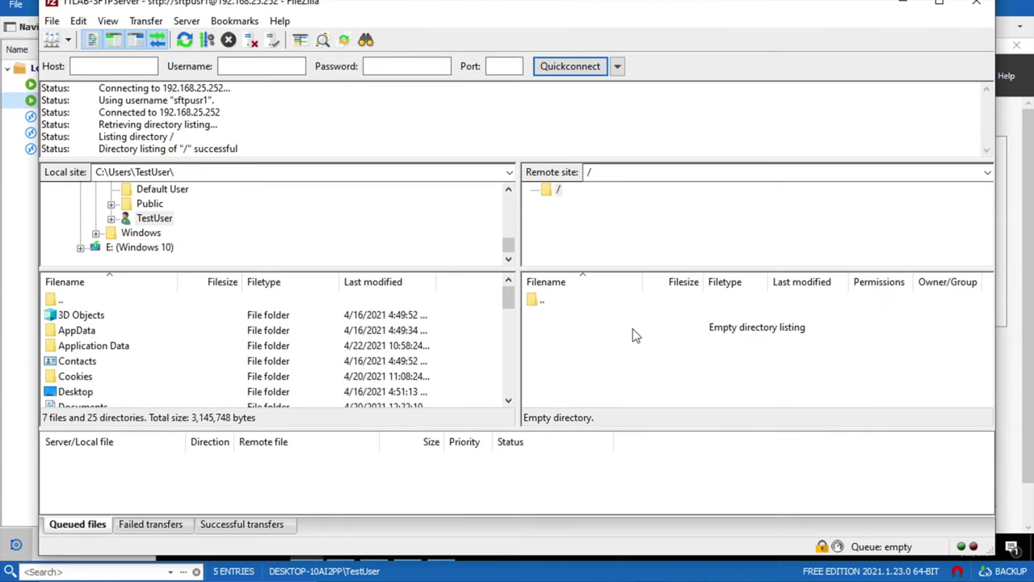
- Create the remote directory SFTPUSR1-DATA in the FileZilla remote listing
right_click(633, 330)
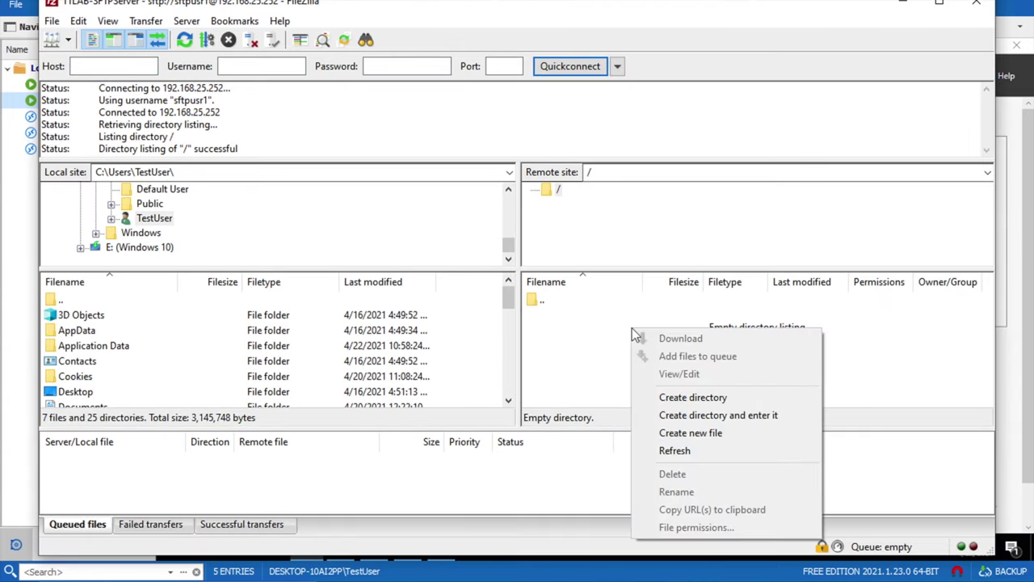
click(671, 395)
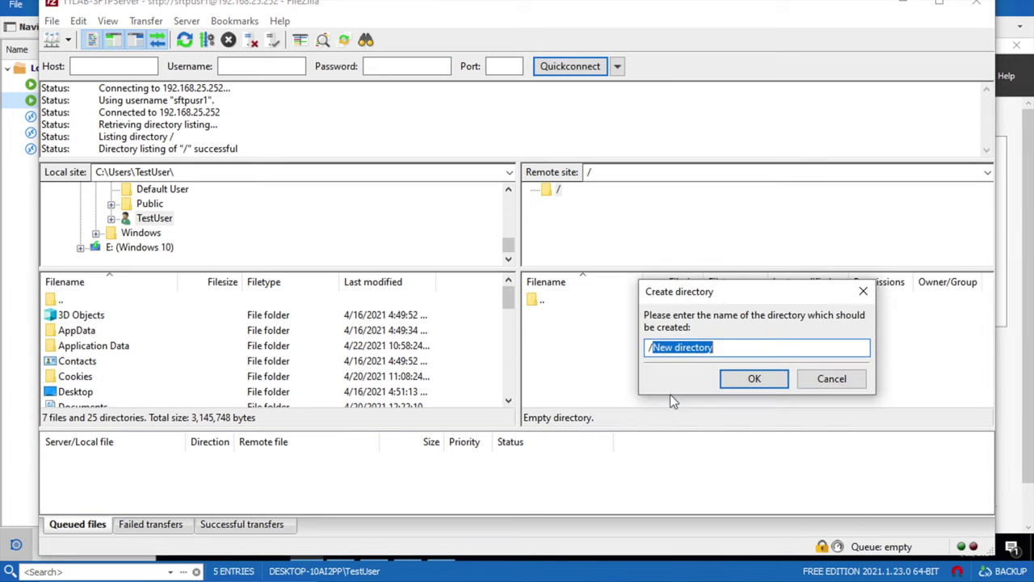
text(SFTPUSR1)
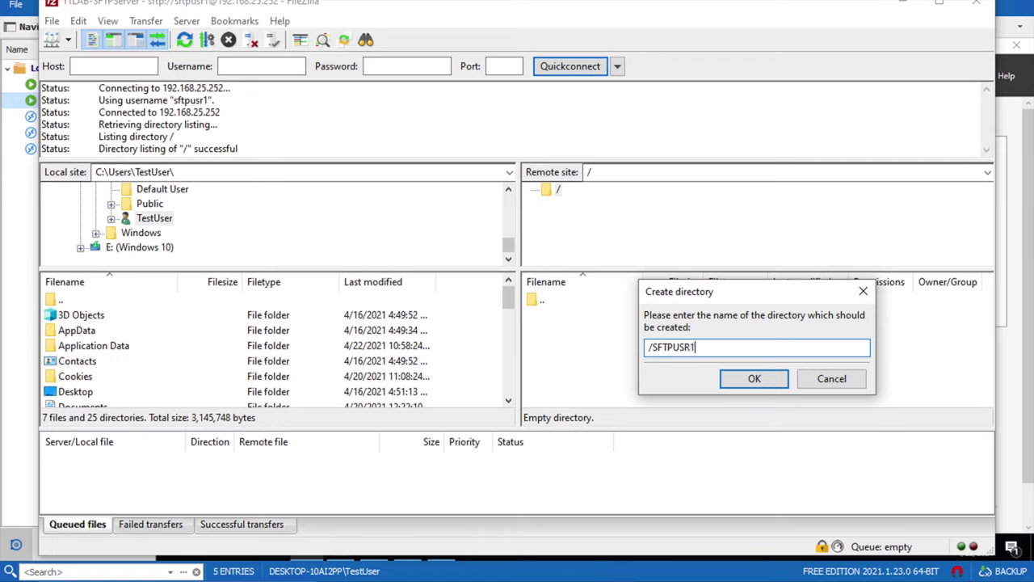
text(-DATA)
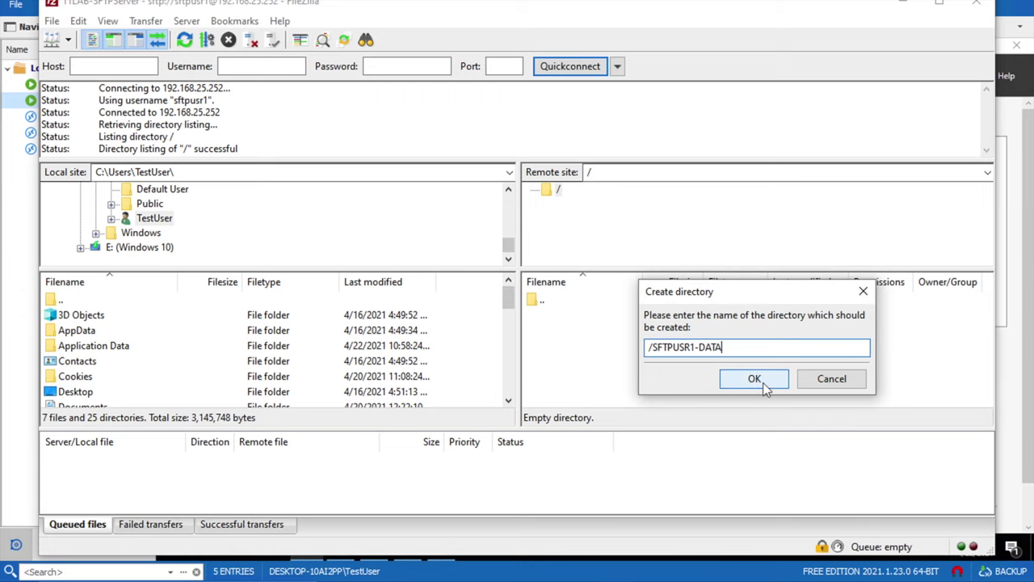
click(754, 379)
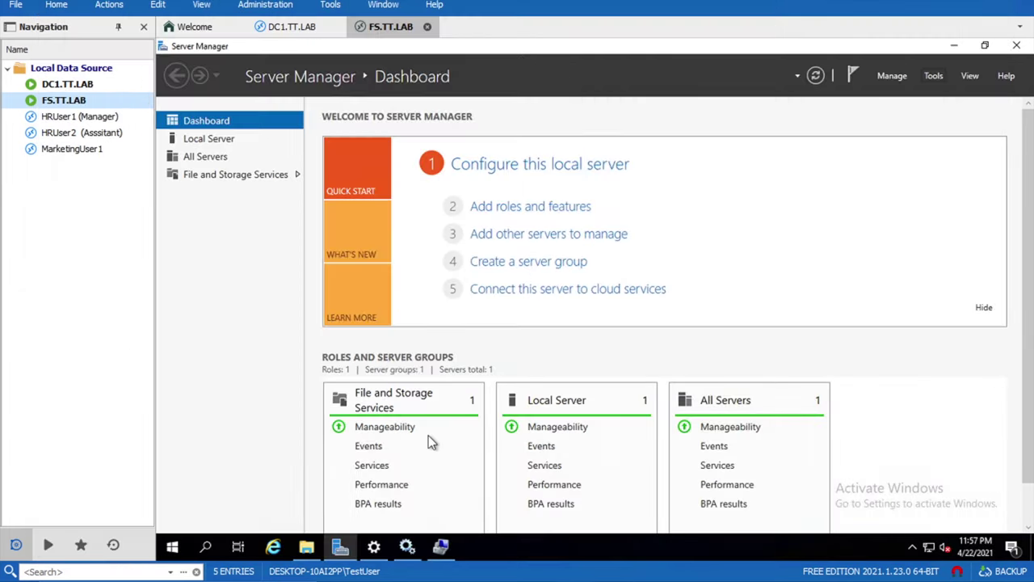
- Close Server Manager, confirm SFTPUSR1-DATA appears in SFTPRoot, and return to FileZilla
click(1016, 46)
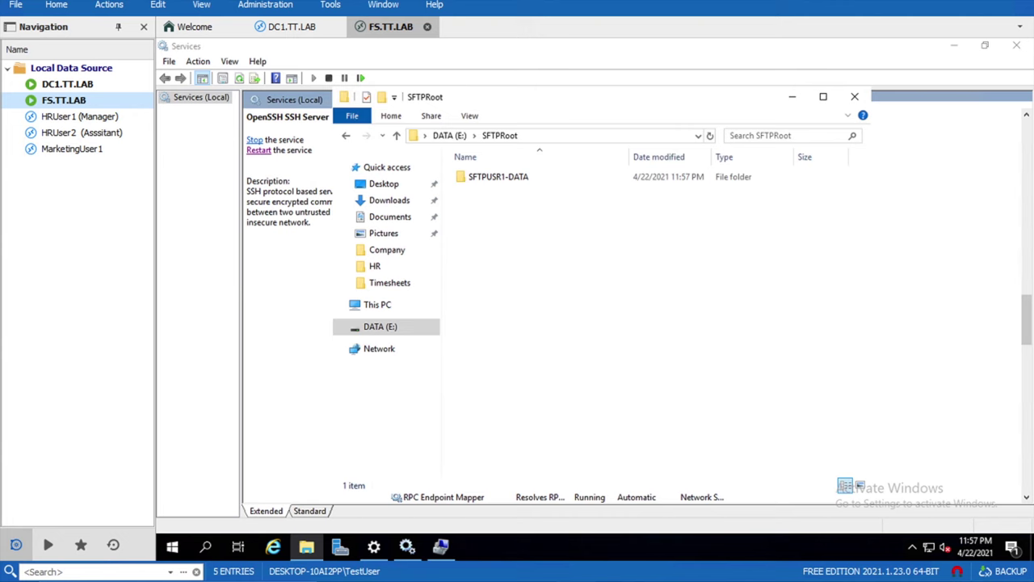
key(alt+Tab)
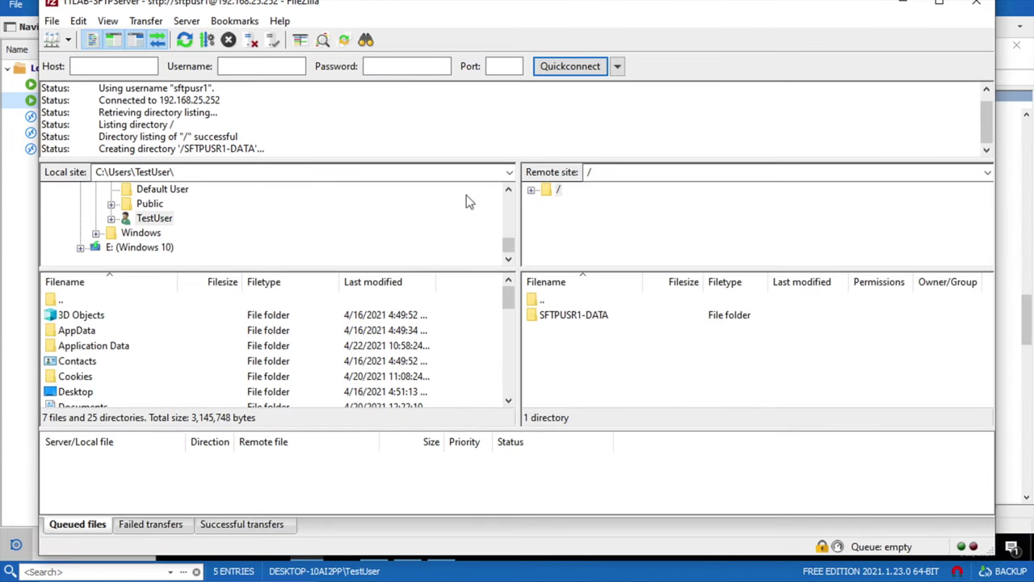
- Open the remote SFTPUSR1-DATA folder and browse the local tree into C:\Users
double_click(602, 317)
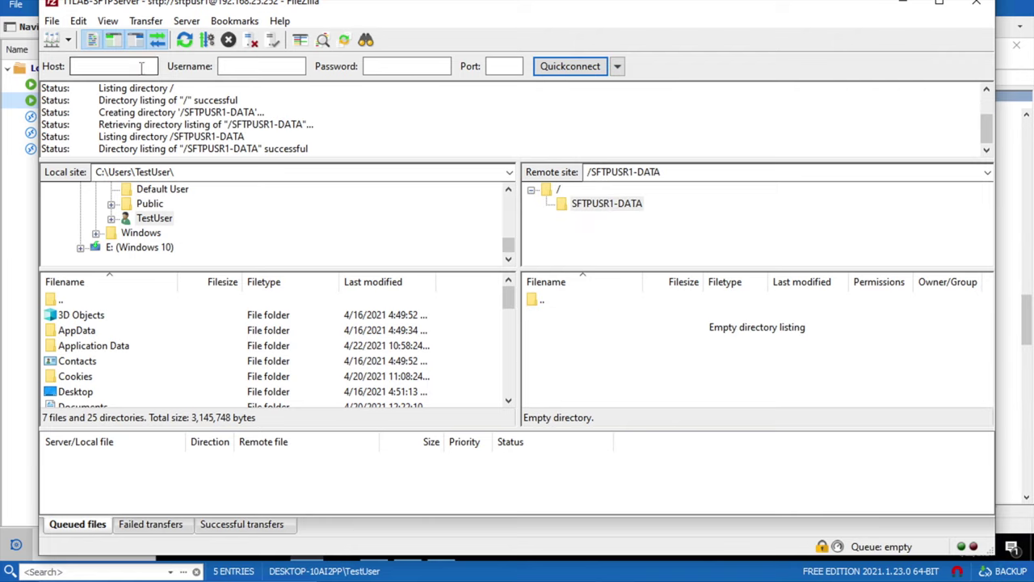
drag(510, 205, 512, 207)
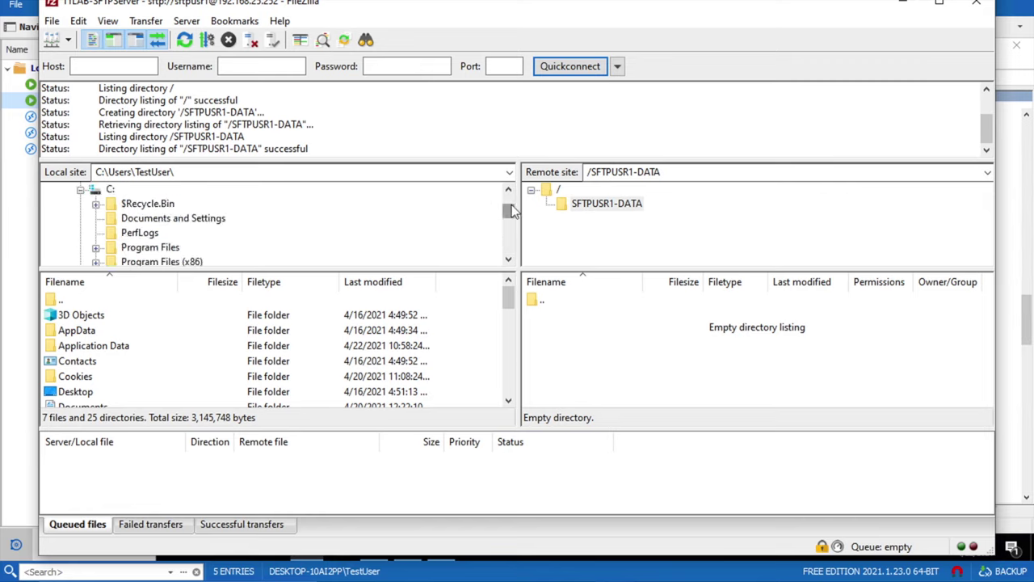
click(81, 189)
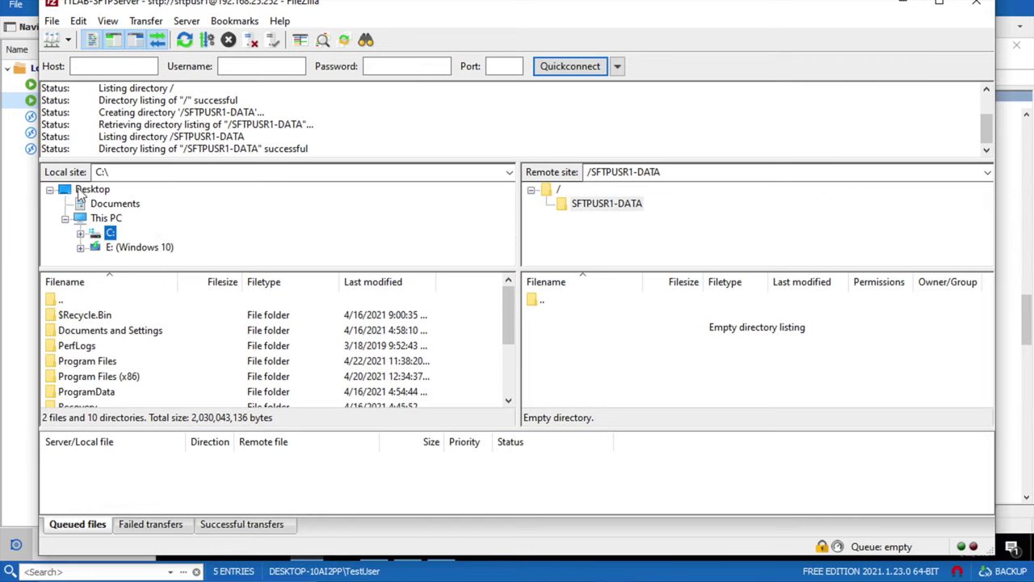
click(81, 233)
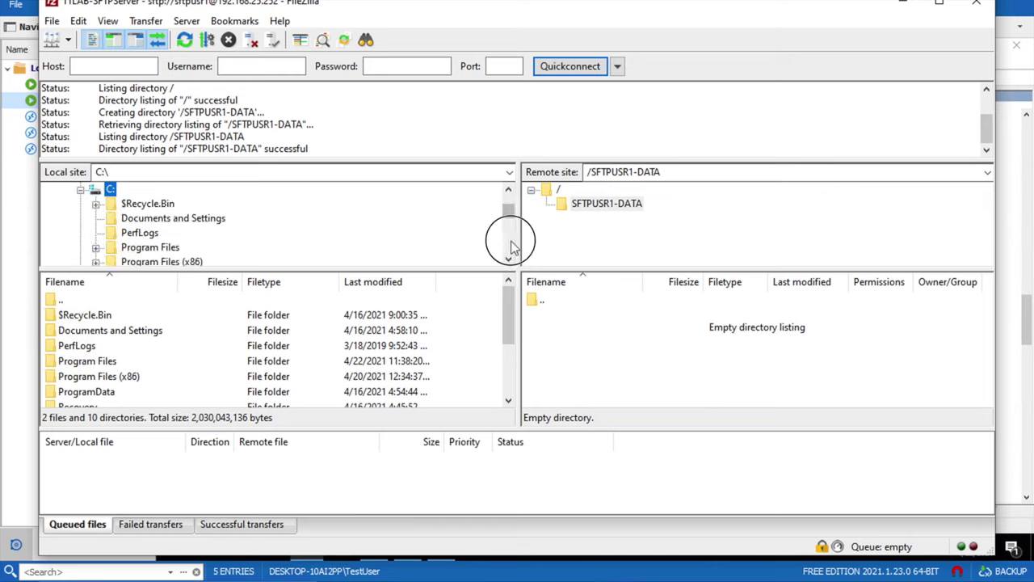
scroll(512, 237, down, 3)
click(132, 204)
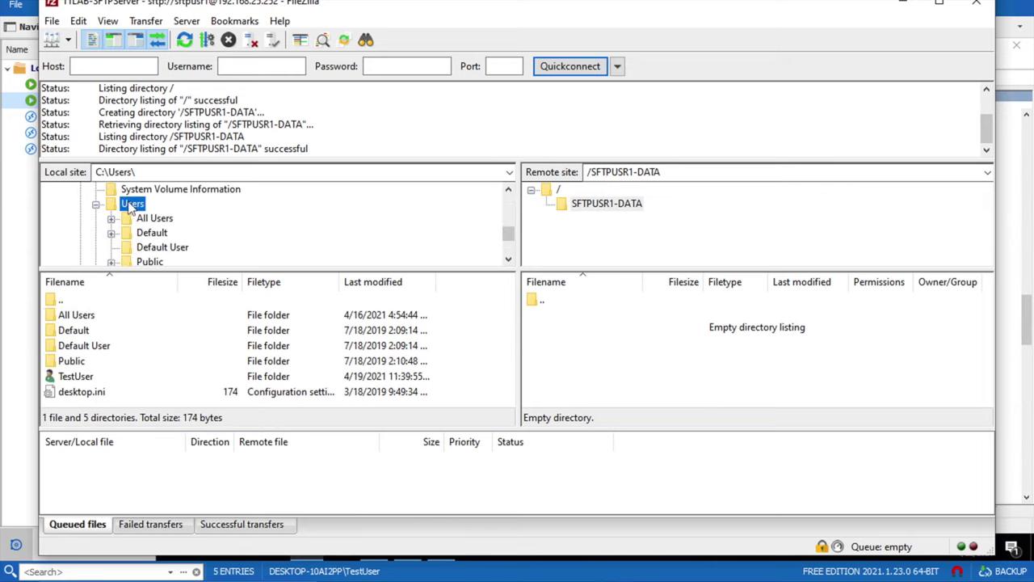
click(508, 259)
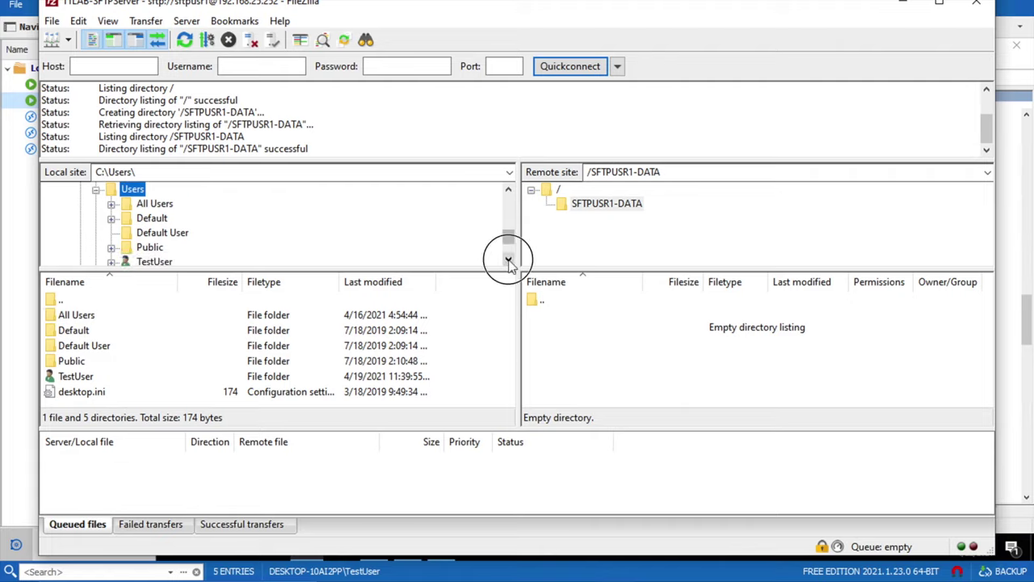
click(509, 258)
click(509, 259)
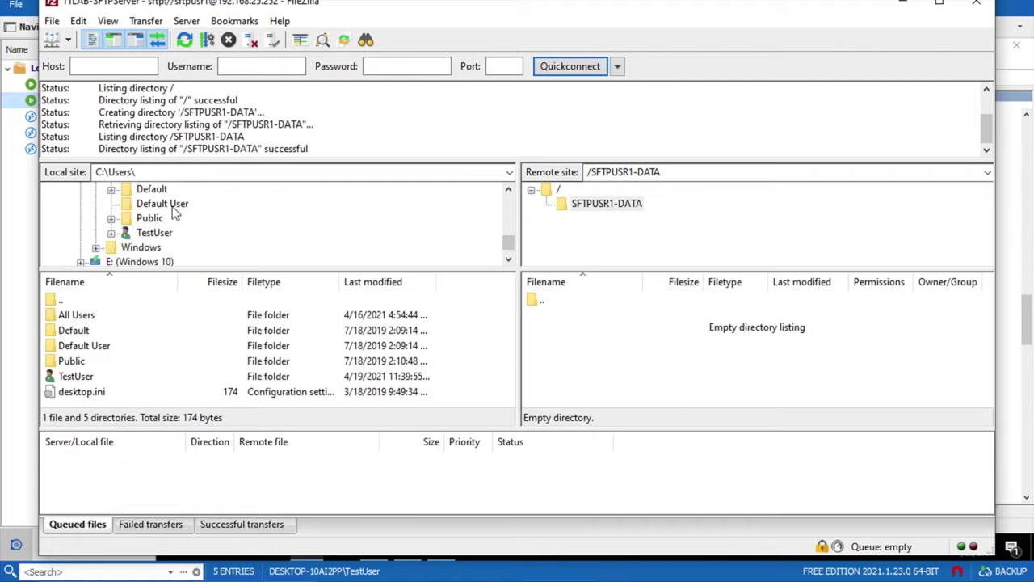
- Browse locally to C:\Users\TestUser\Downloads, widen Filename, and select the RemoteDesktopManager installer
click(162, 234)
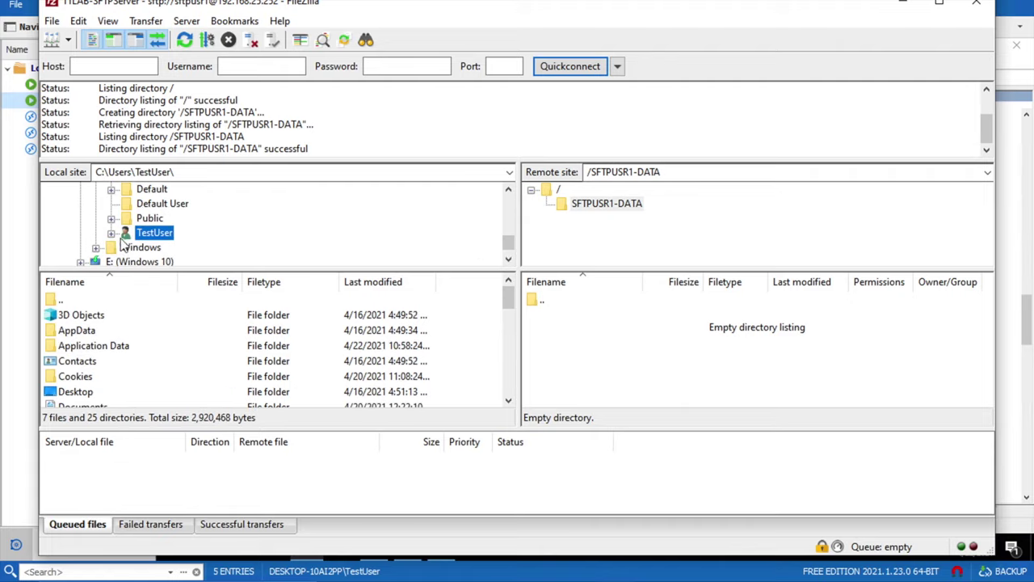
click(509, 190)
click(508, 189)
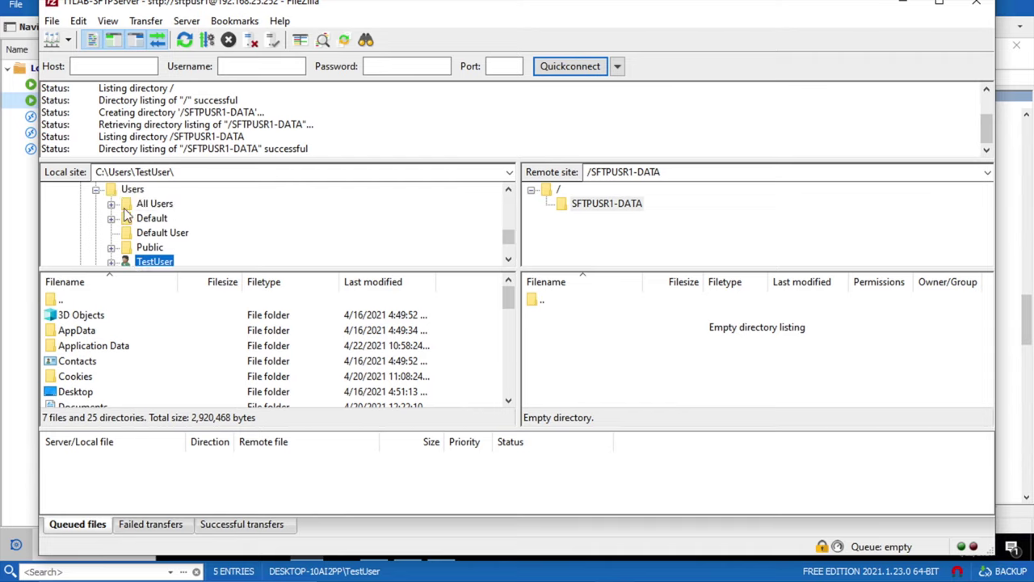
click(508, 258)
click(508, 258)
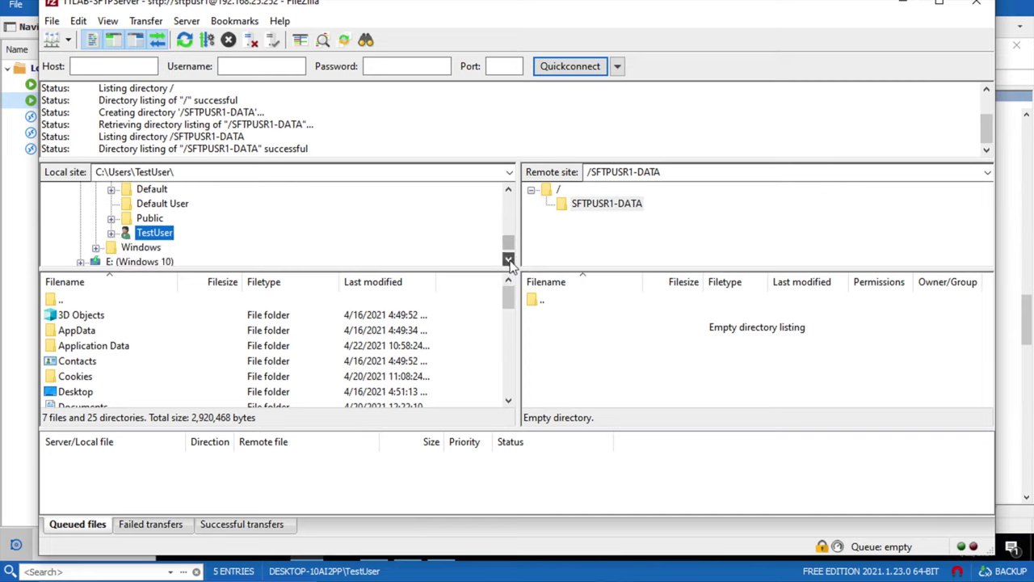
click(112, 233)
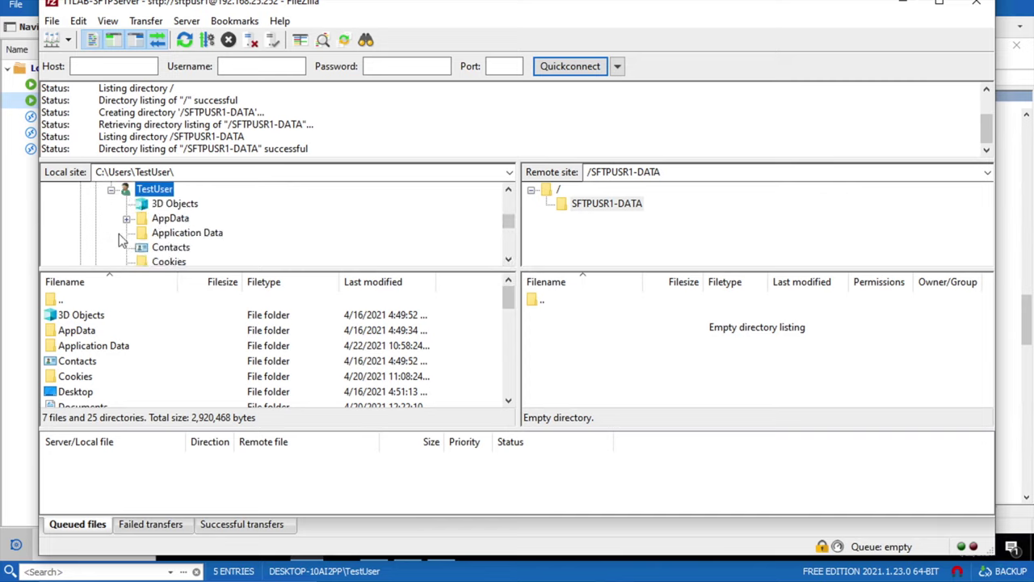
click(508, 259)
click(508, 259)
click(508, 258)
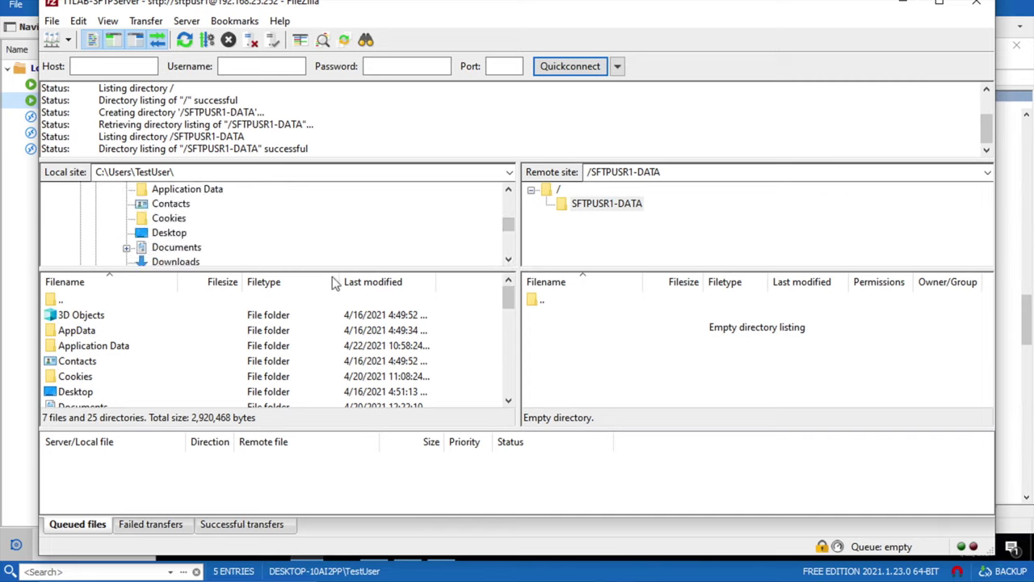
click(190, 261)
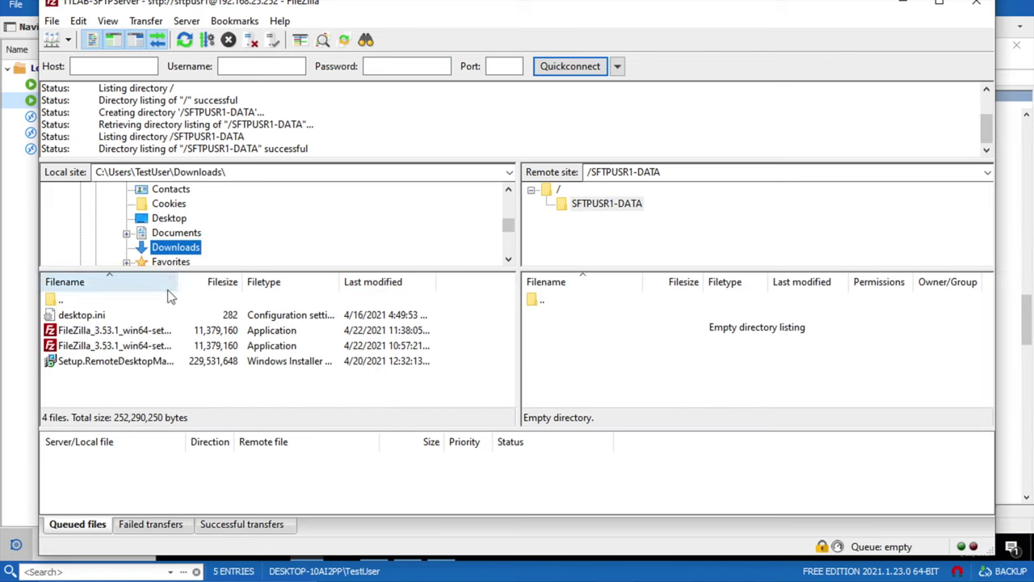
drag(340, 282, 333, 284)
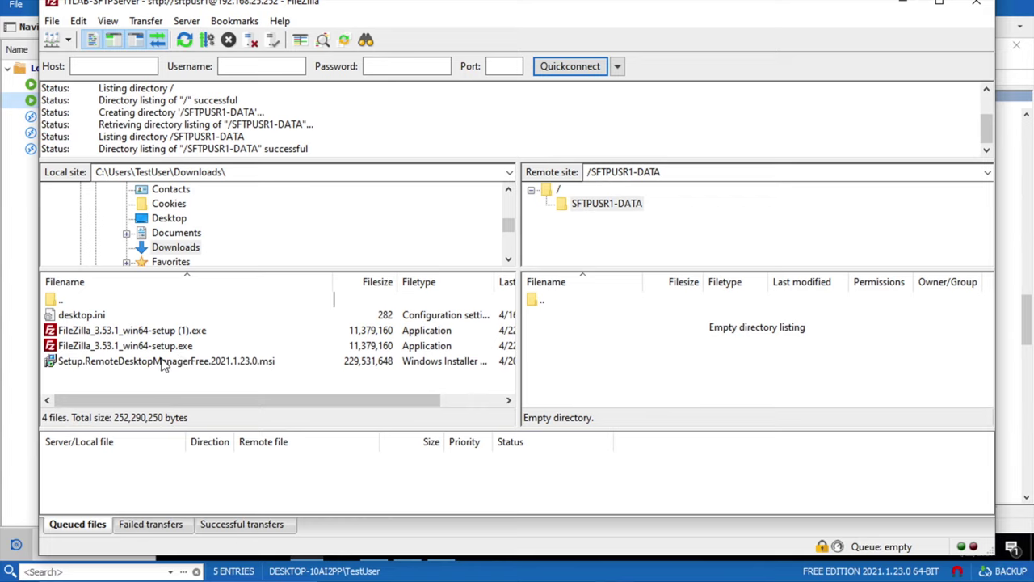
click(134, 368)
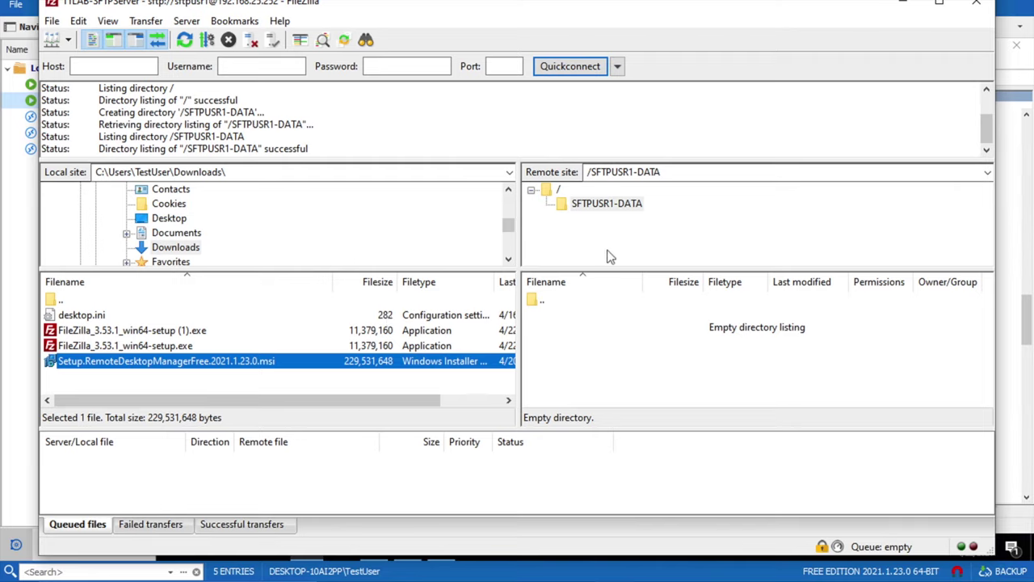
- Upload Setup.RemoteDesktopManagerFree.2021.1.23.0.msi into the remote SFTPUSR1-DATA folder by dragging it across
drag(212, 364, 533, 343)
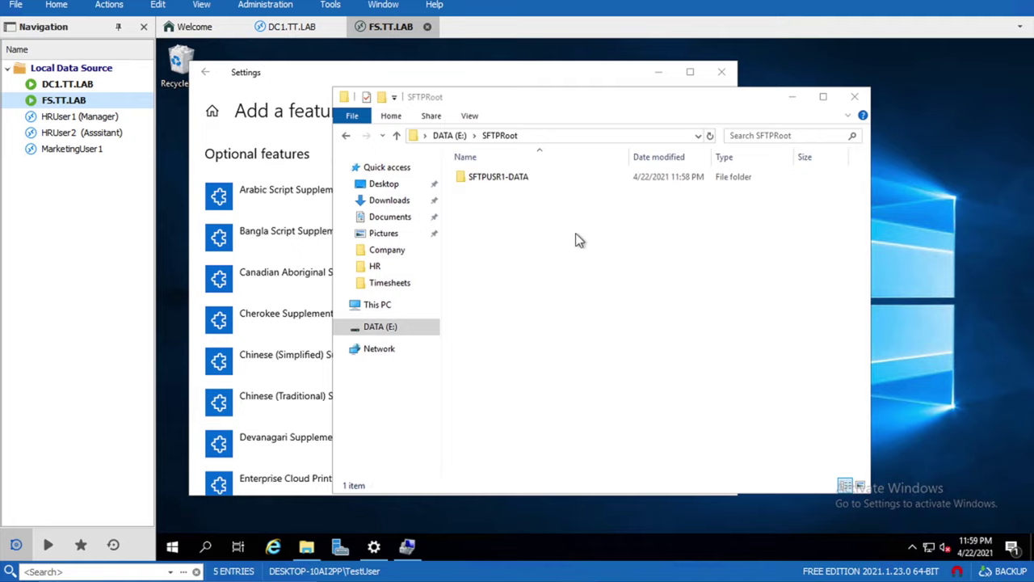
- Open E:\SFTPRoot\SFTPUSR1-DATA in Explorer to confirm the 224,152 KB installer arrived
double_click(515, 184)
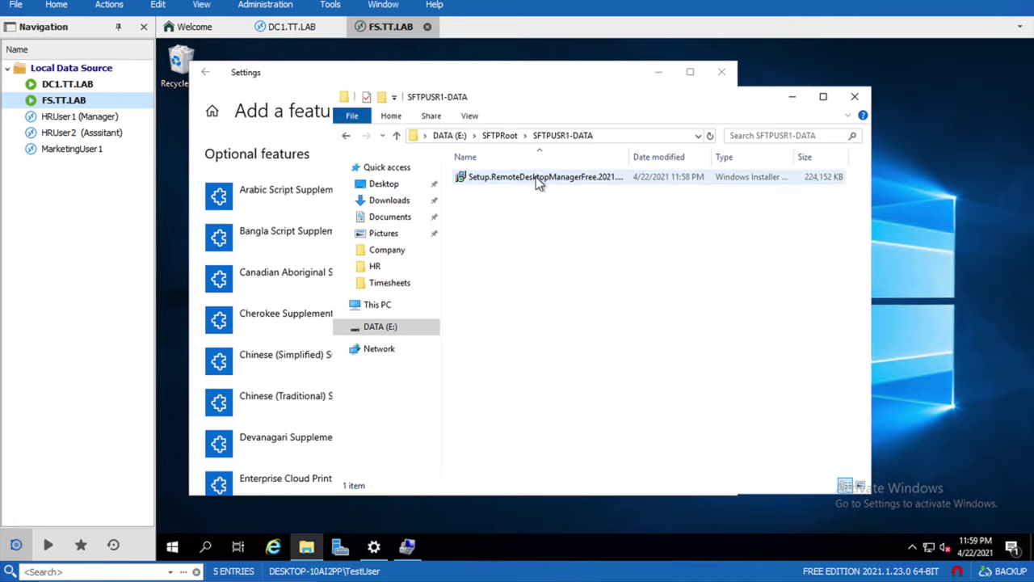